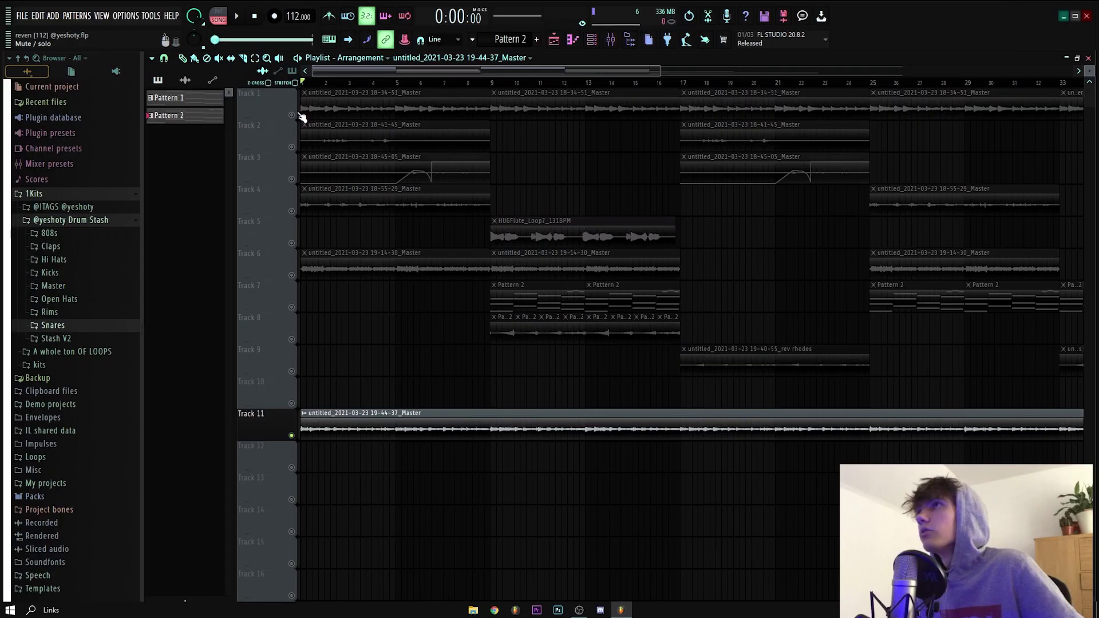
click(294, 114)
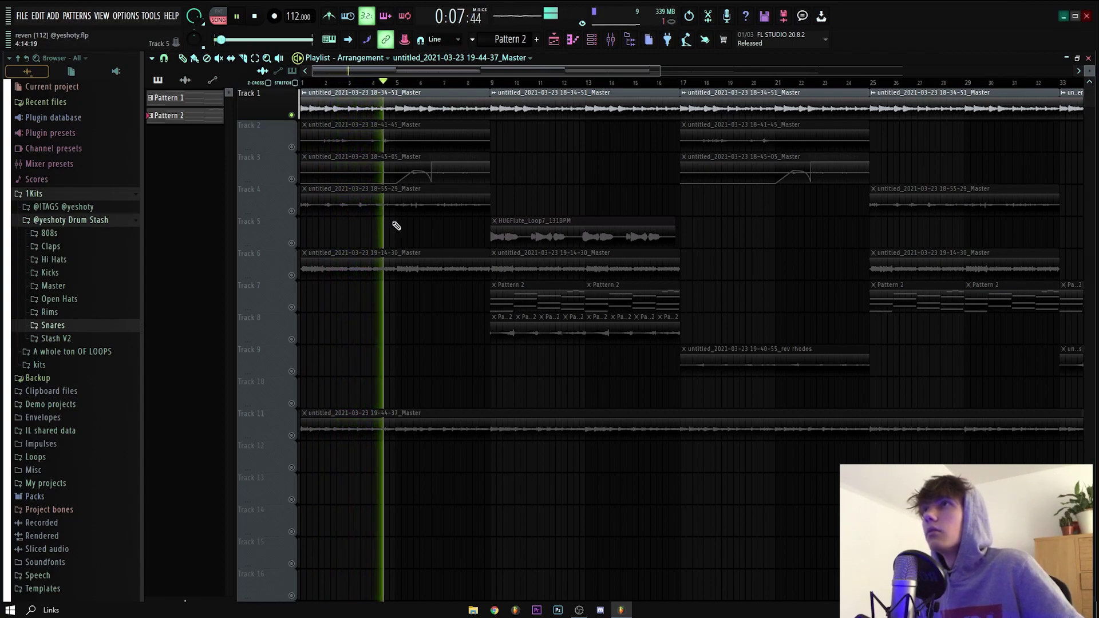
click(623, 48)
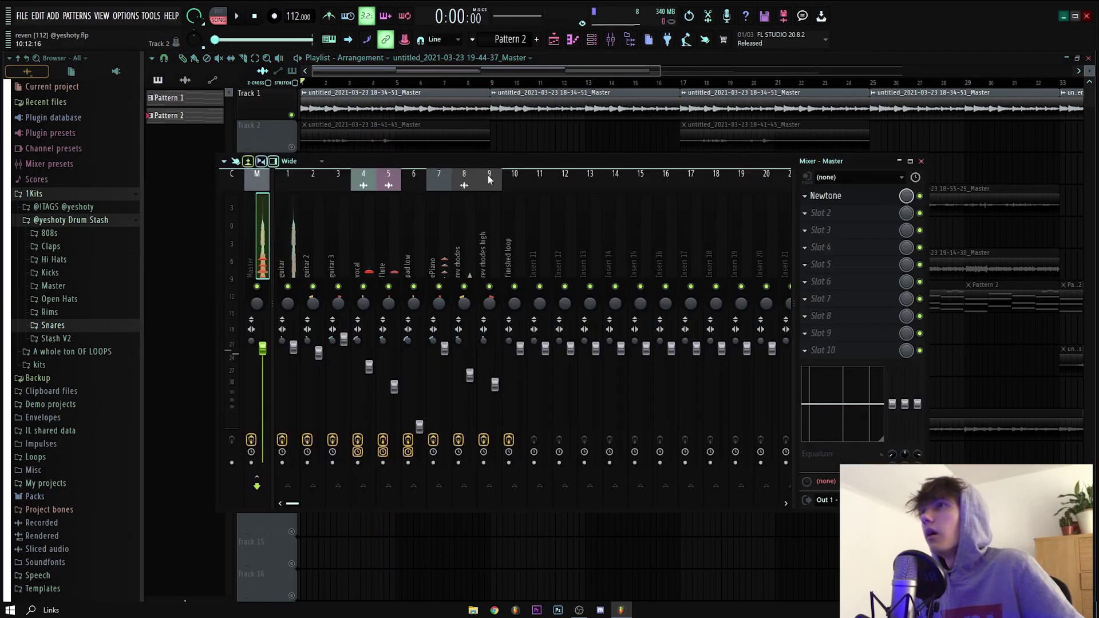
click(291, 266)
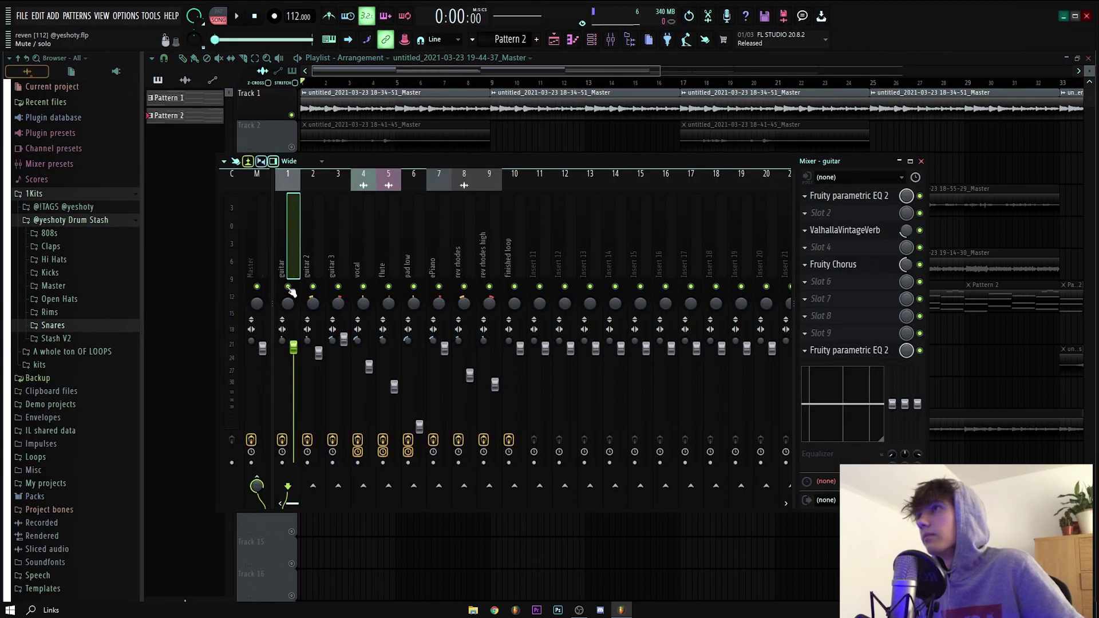
click(872, 197)
click(614, 216)
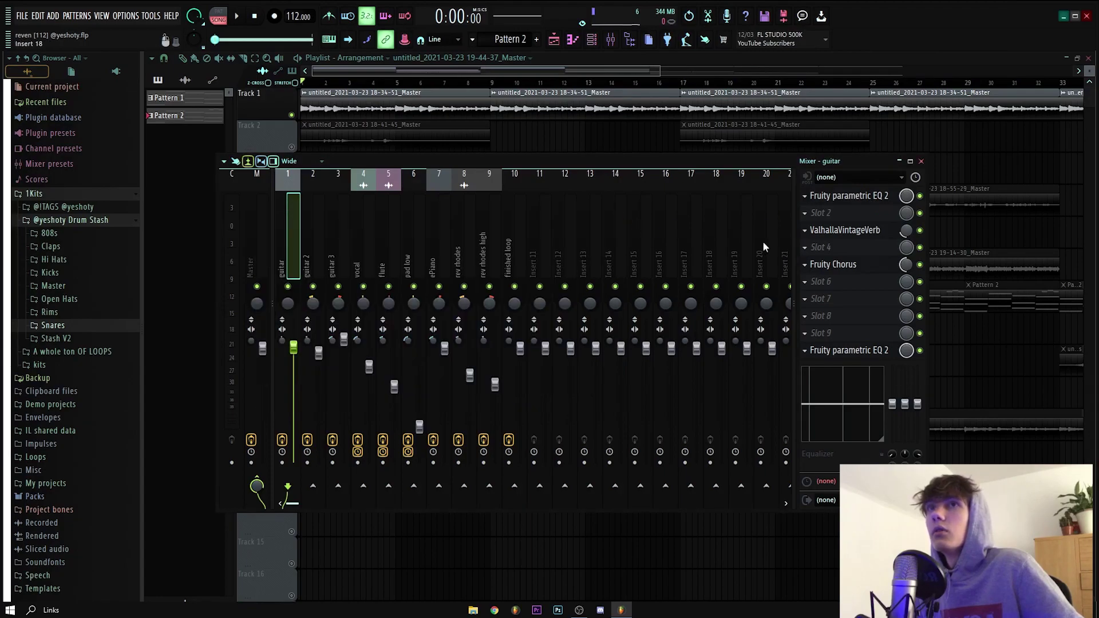
click(809, 232)
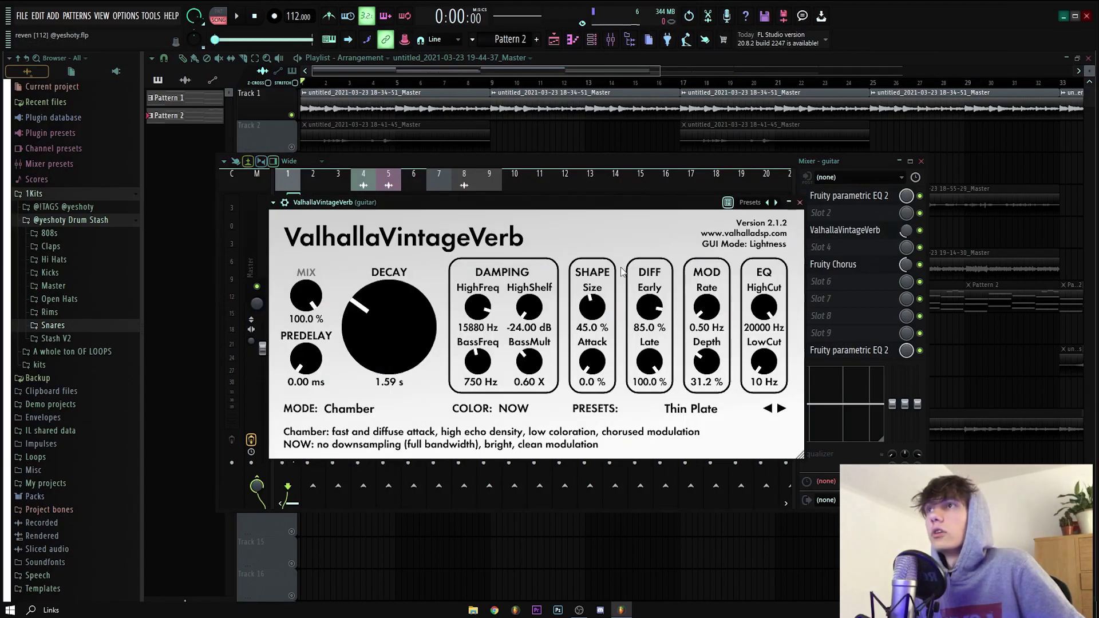
click(799, 203)
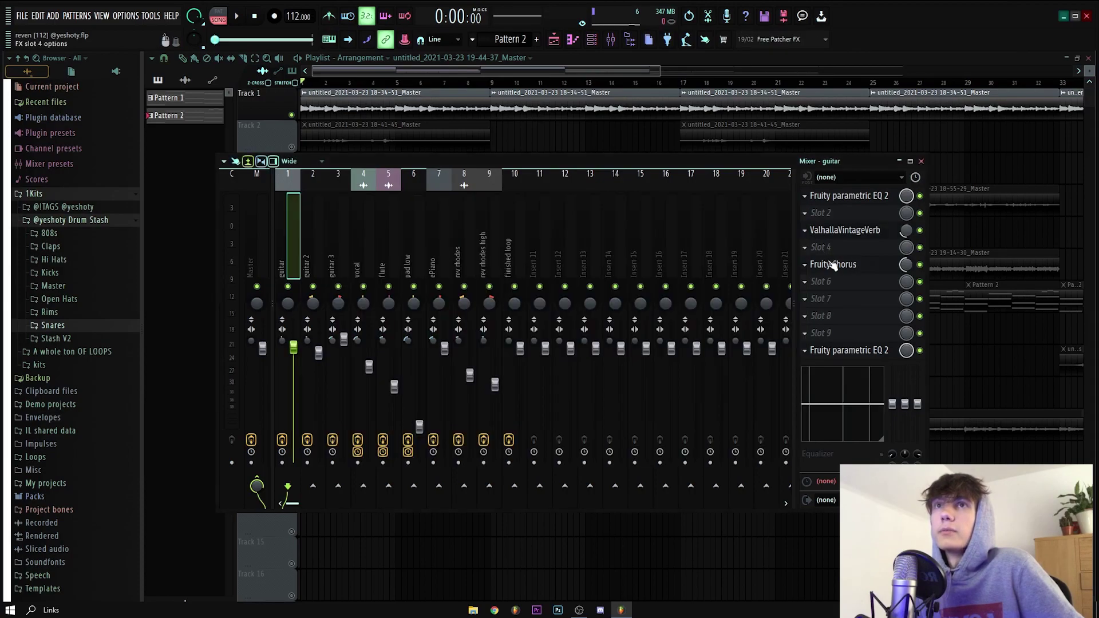
click(833, 264)
click(449, 127)
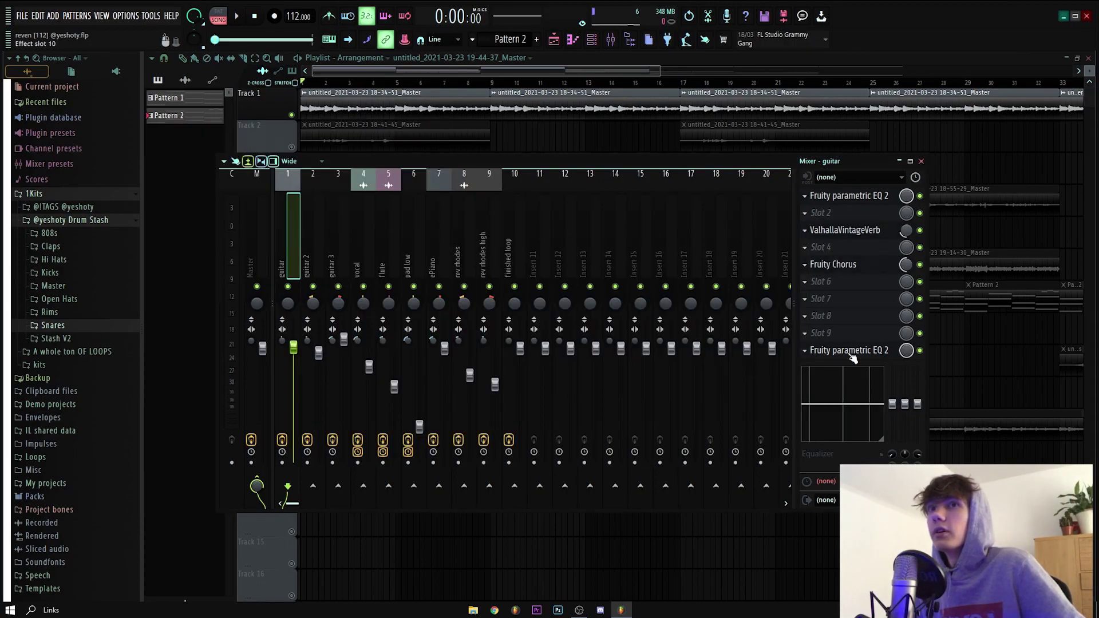
click(818, 351)
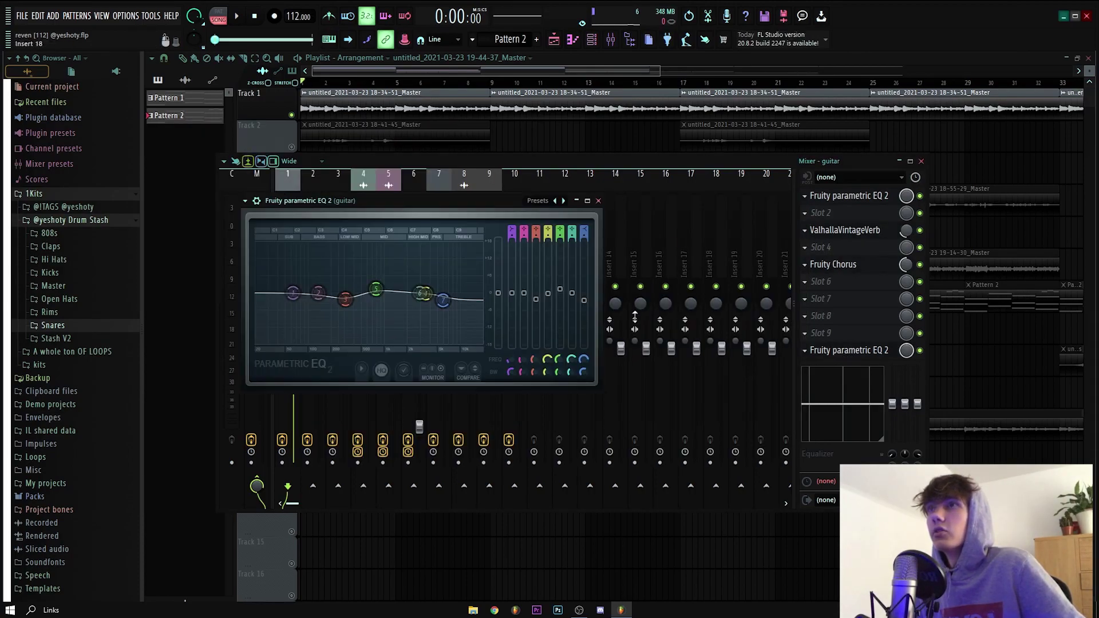
click(598, 201)
key(F9)
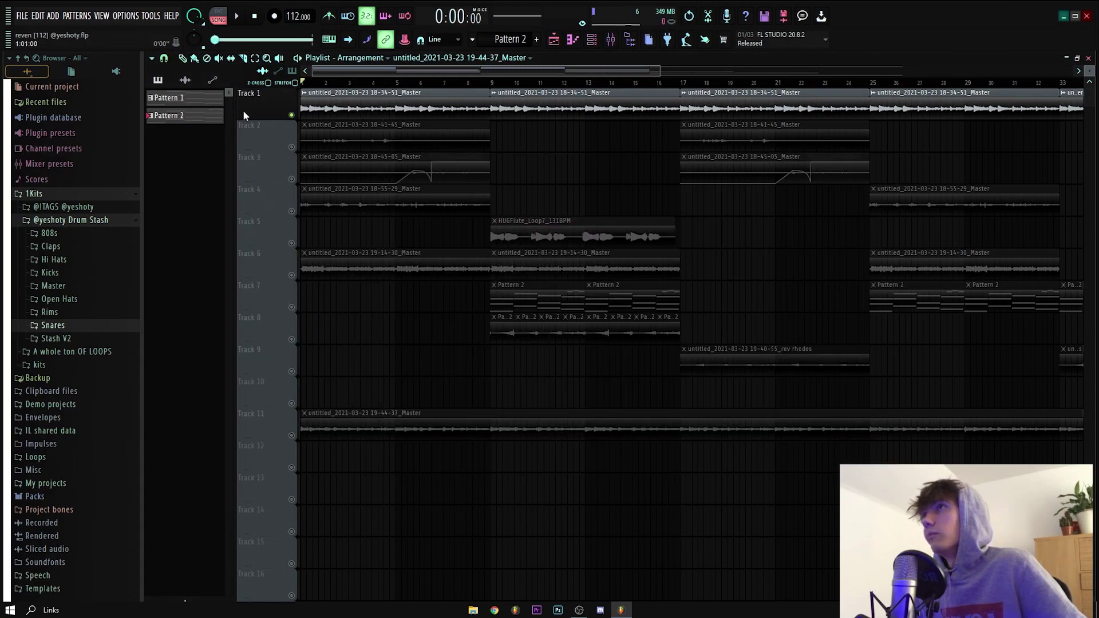
click(327, 145)
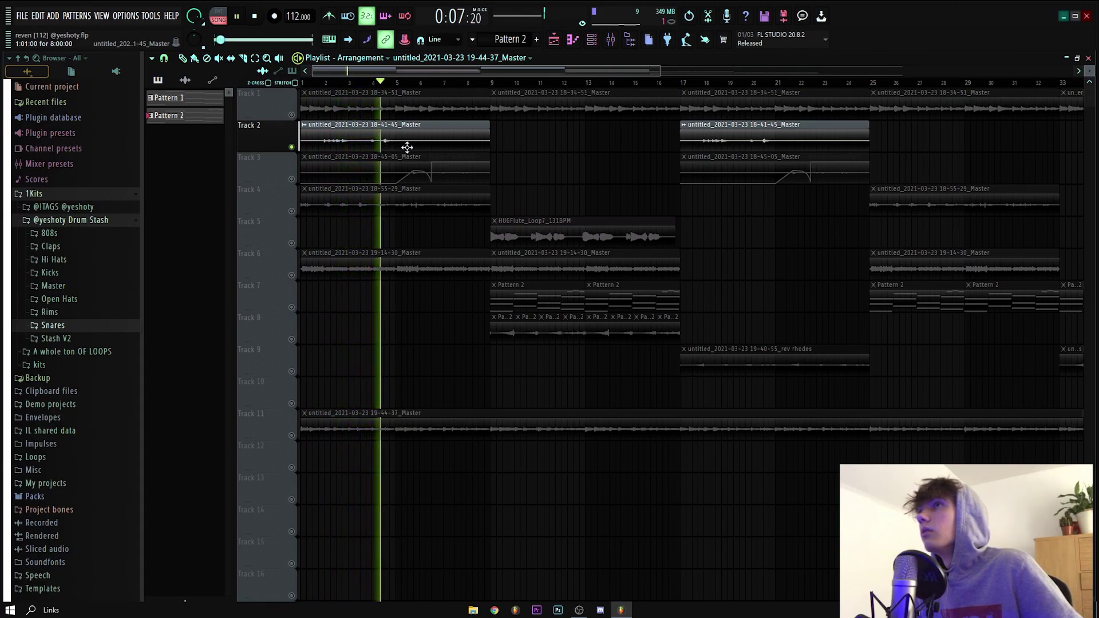
click(611, 46)
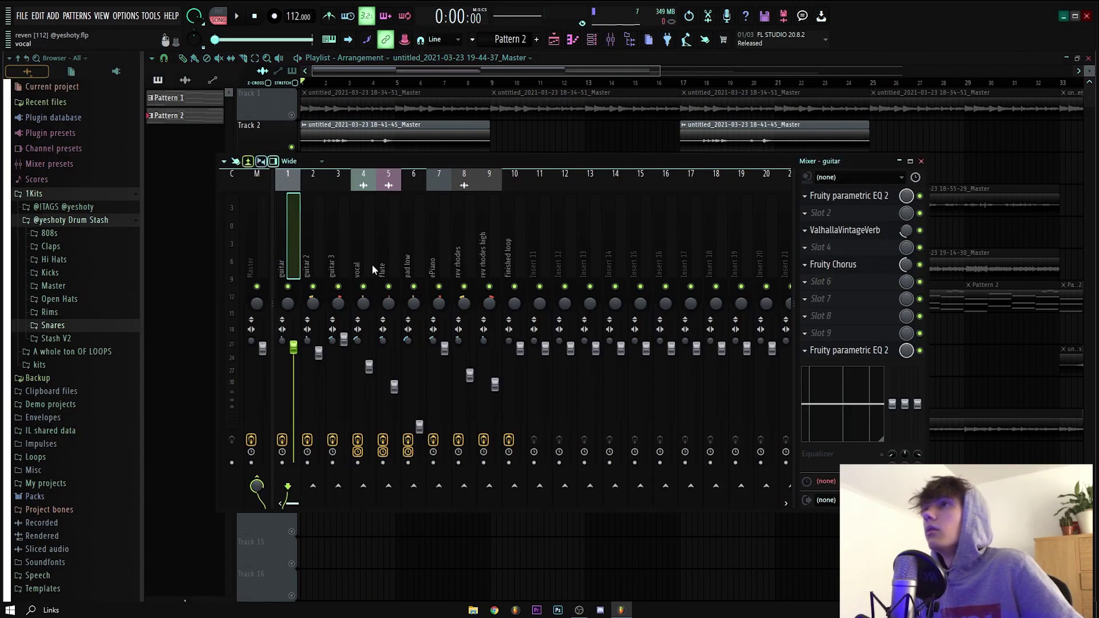
click(878, 198)
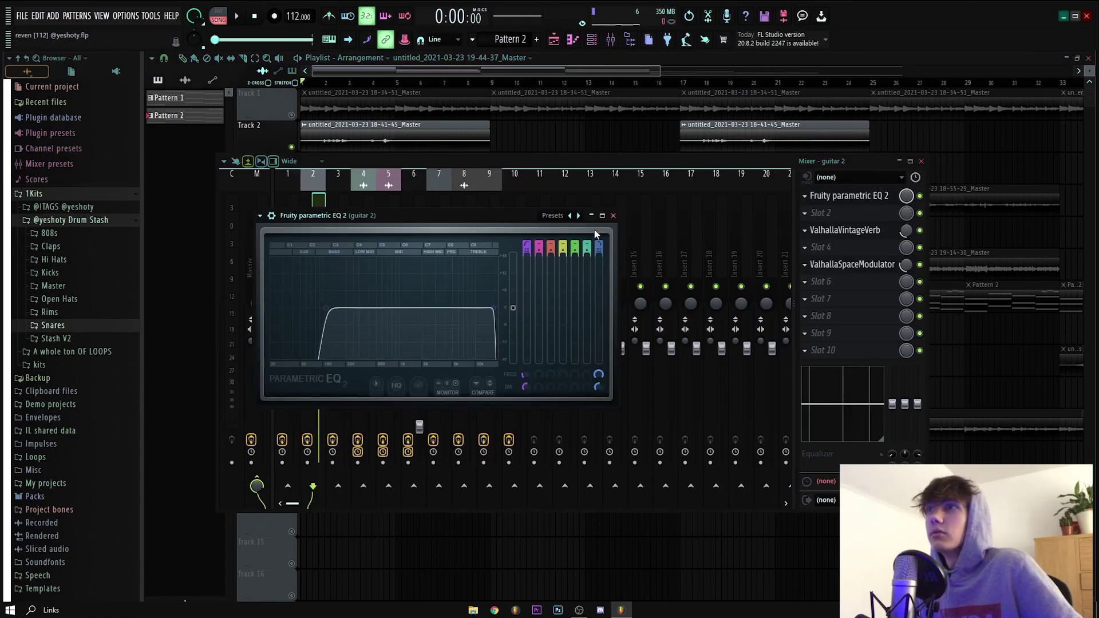
click(613, 216)
click(829, 232)
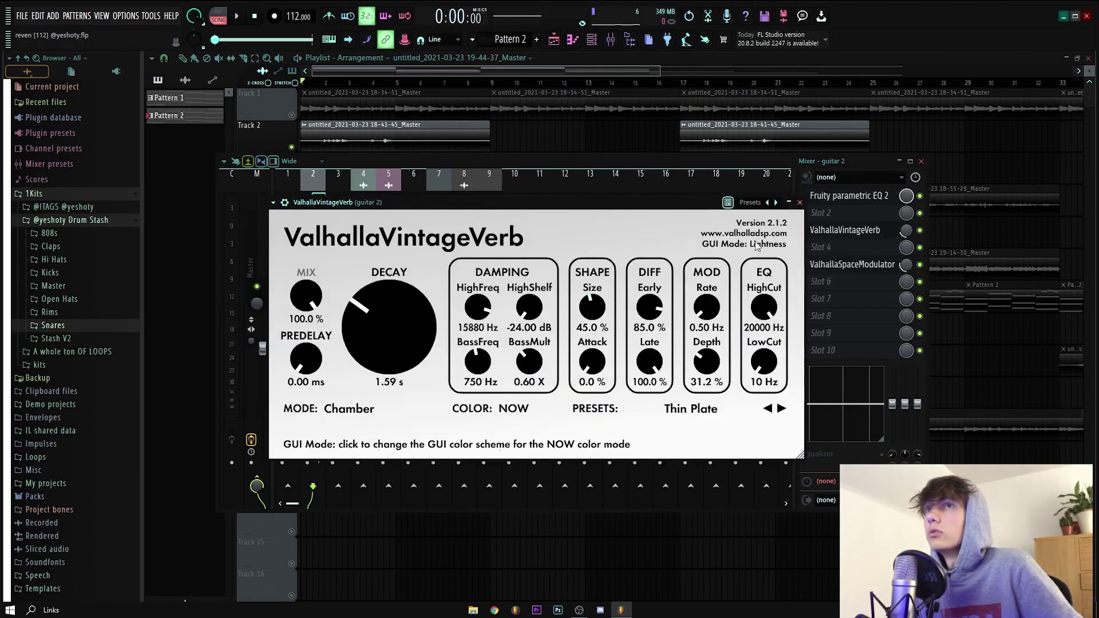
click(801, 200)
click(839, 265)
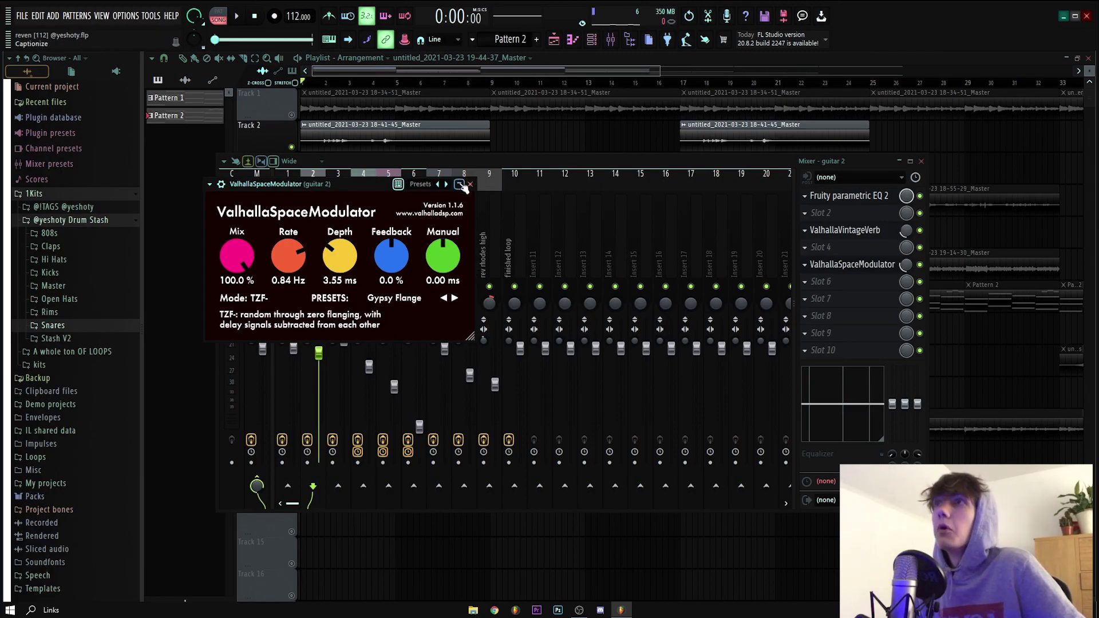
click(470, 185)
Select Track 3 in the arrangement and play it back to listen, then stop.
click(273, 168)
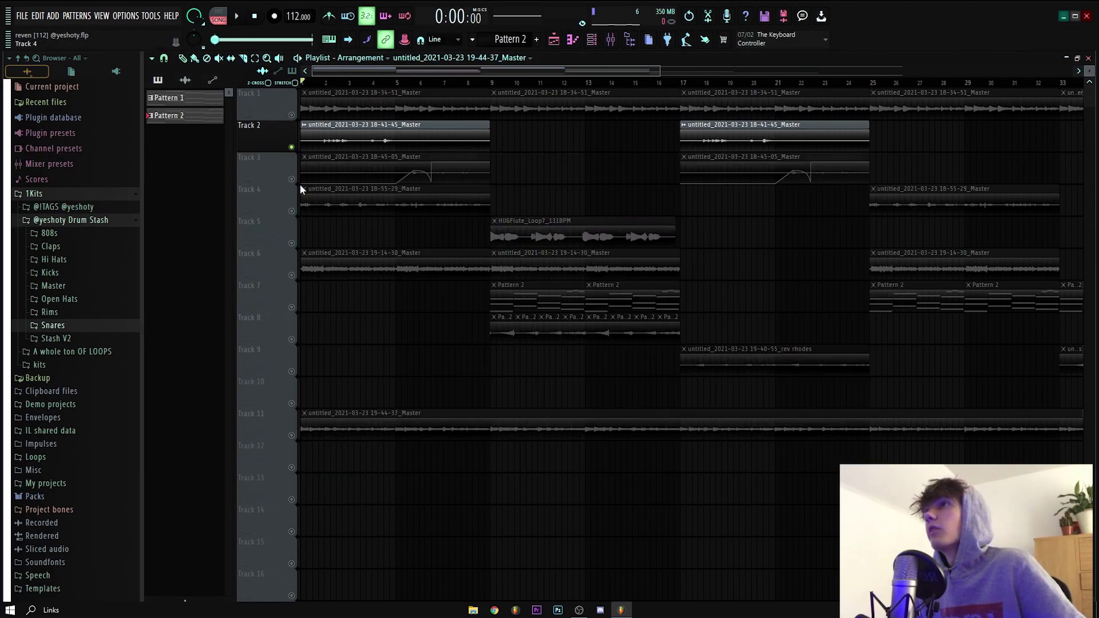
click(303, 157)
key(Escape)
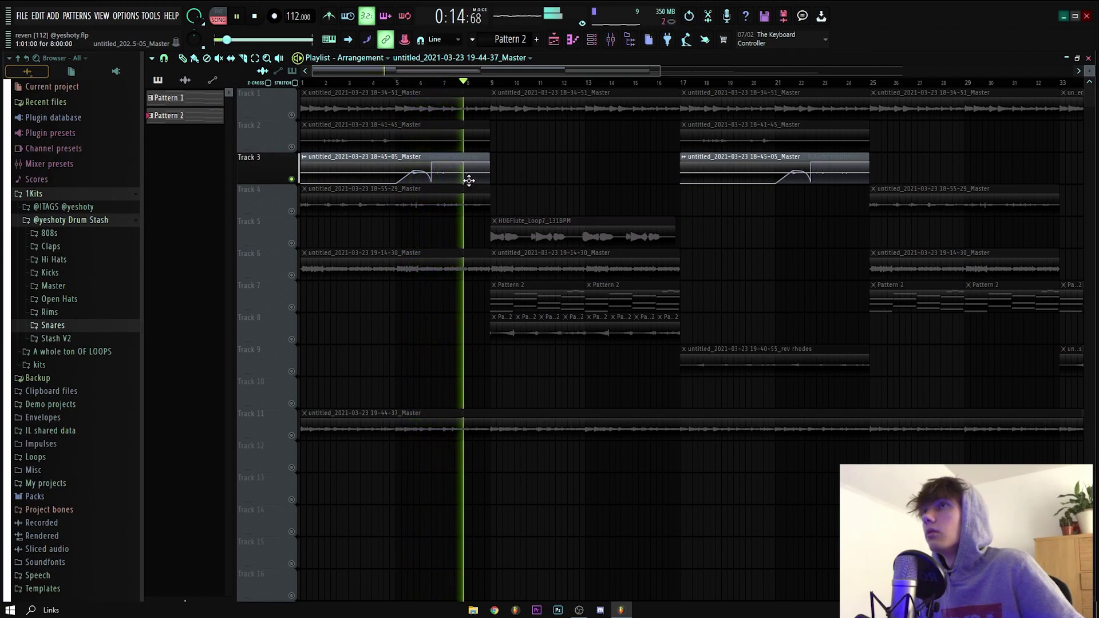
key(space)
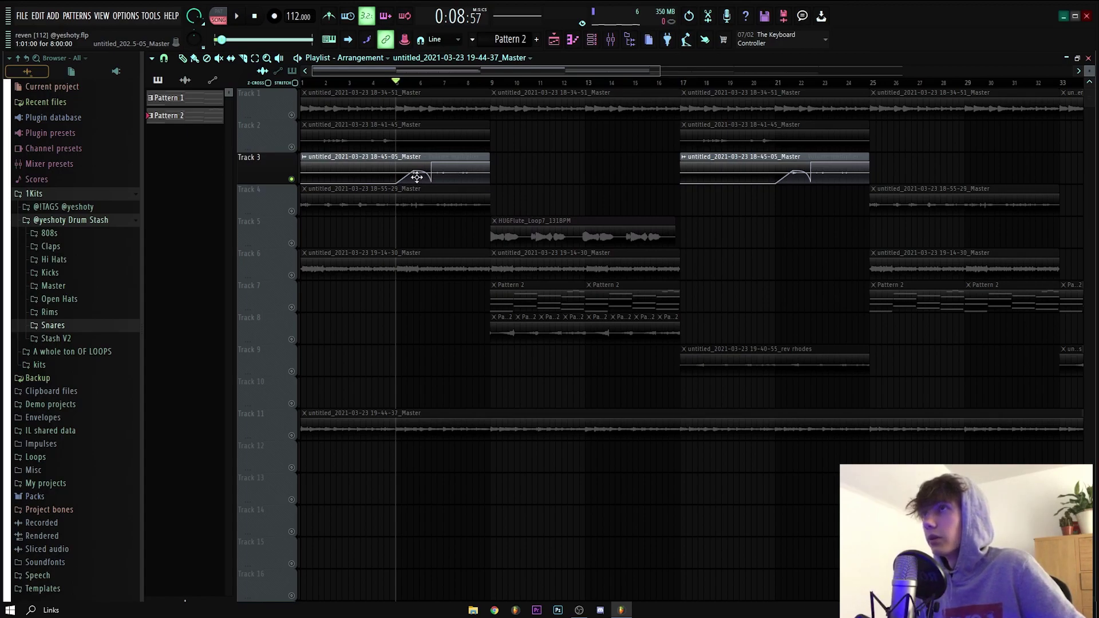
In the mixer, inspect guitar 3's ValhallaSpaceModulator, parametric EQ and ValhallaVintageVerb effects.
click(622, 39)
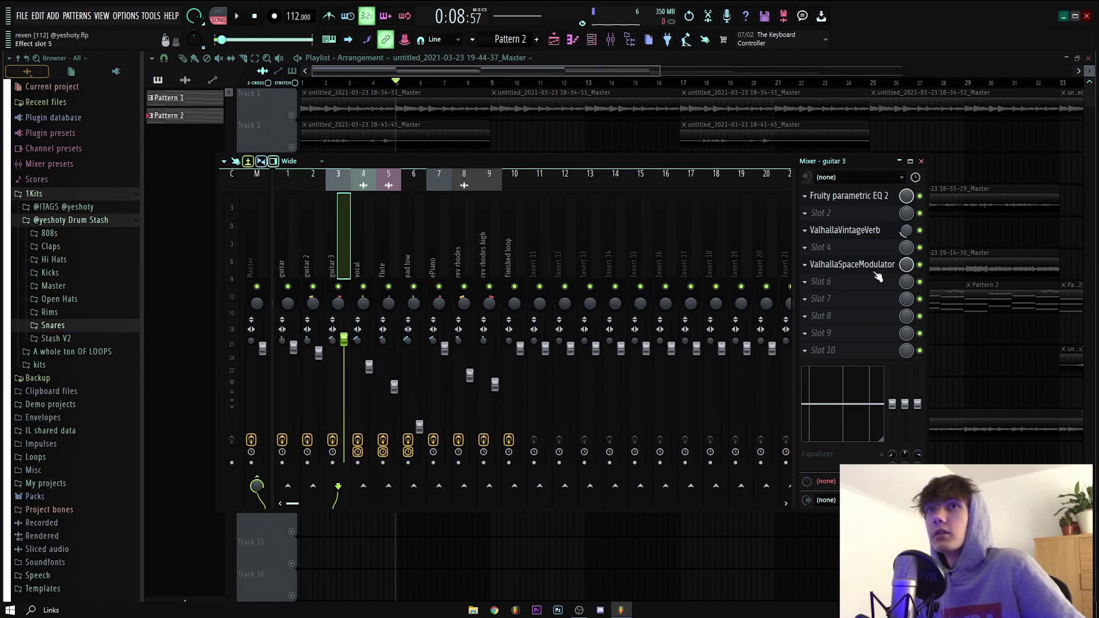
click(824, 267)
click(470, 184)
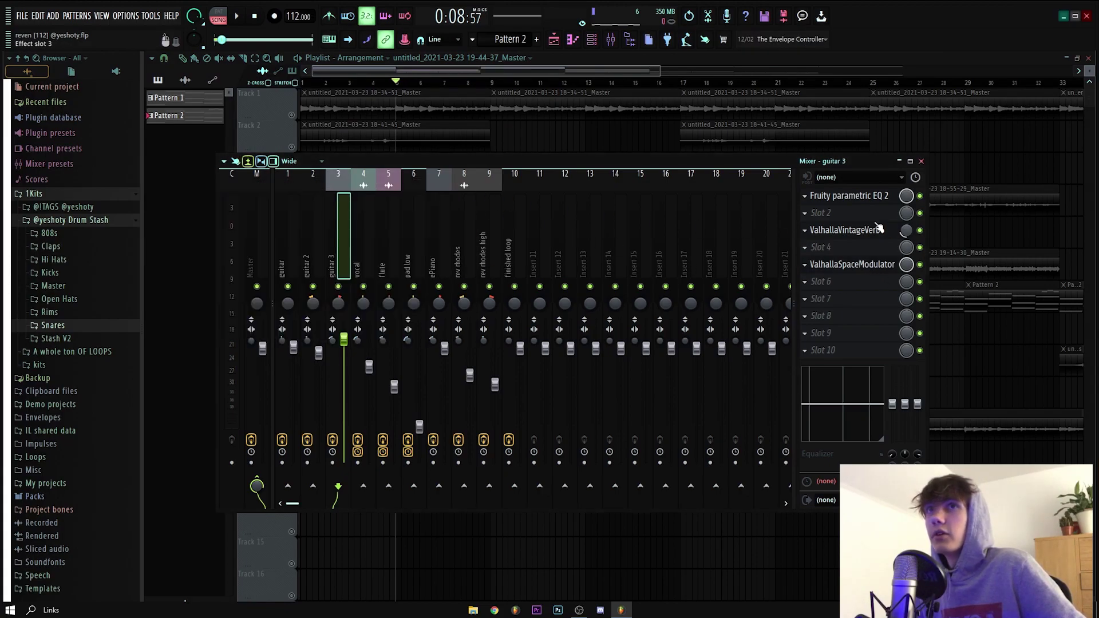
click(857, 201)
click(613, 216)
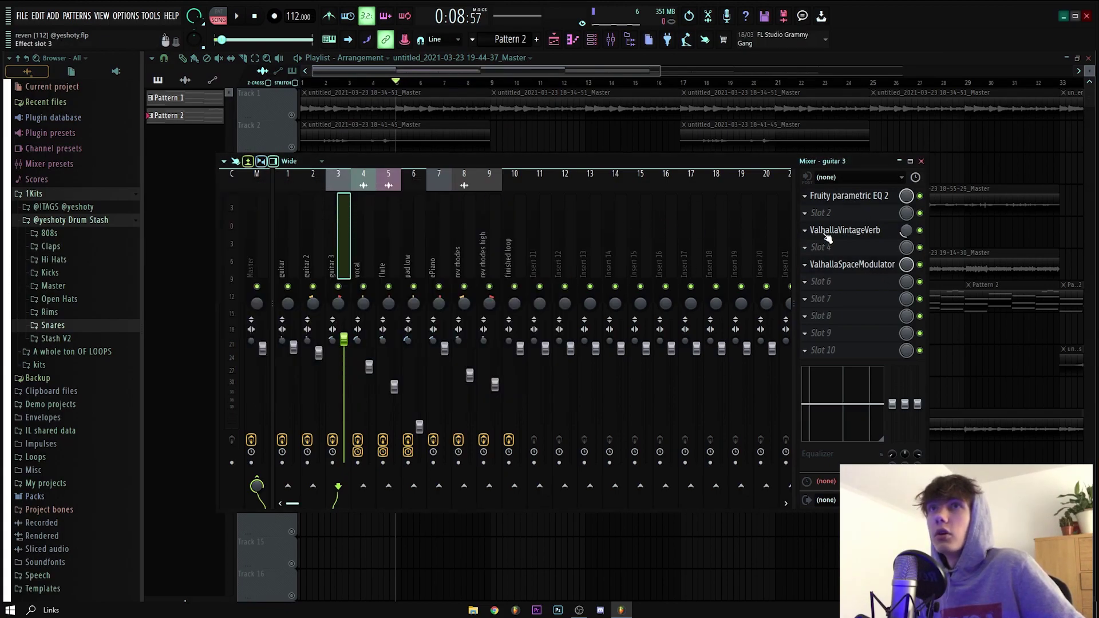
click(825, 231)
click(800, 203)
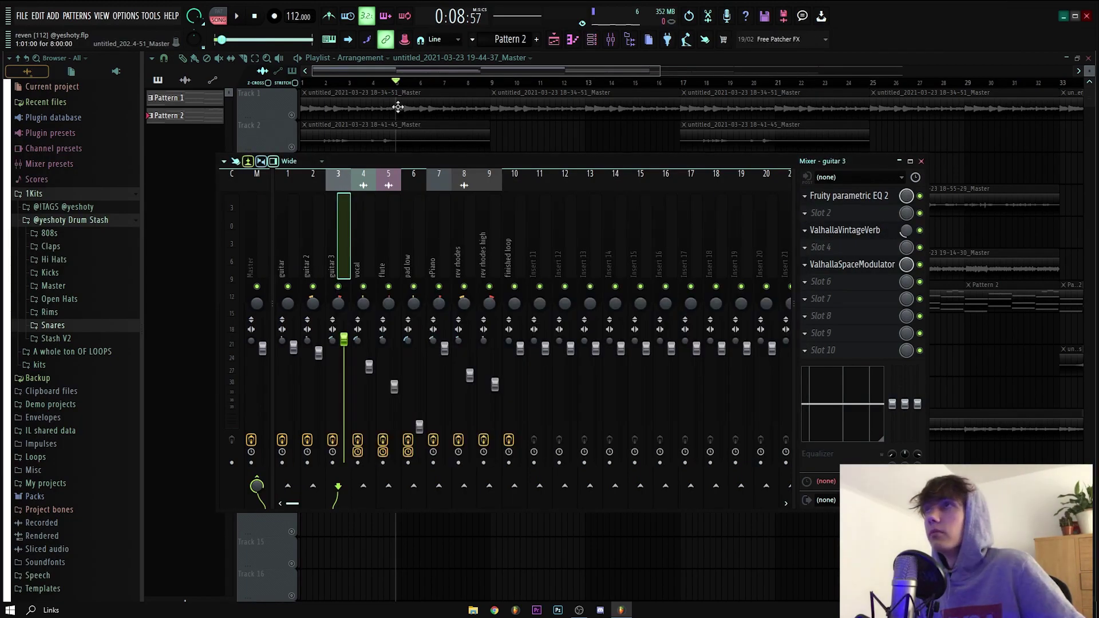
Show the 'vocal' insert in the mixer with its Looperator, Reeverb 2, EQ and Vinyl slots.
click(274, 98)
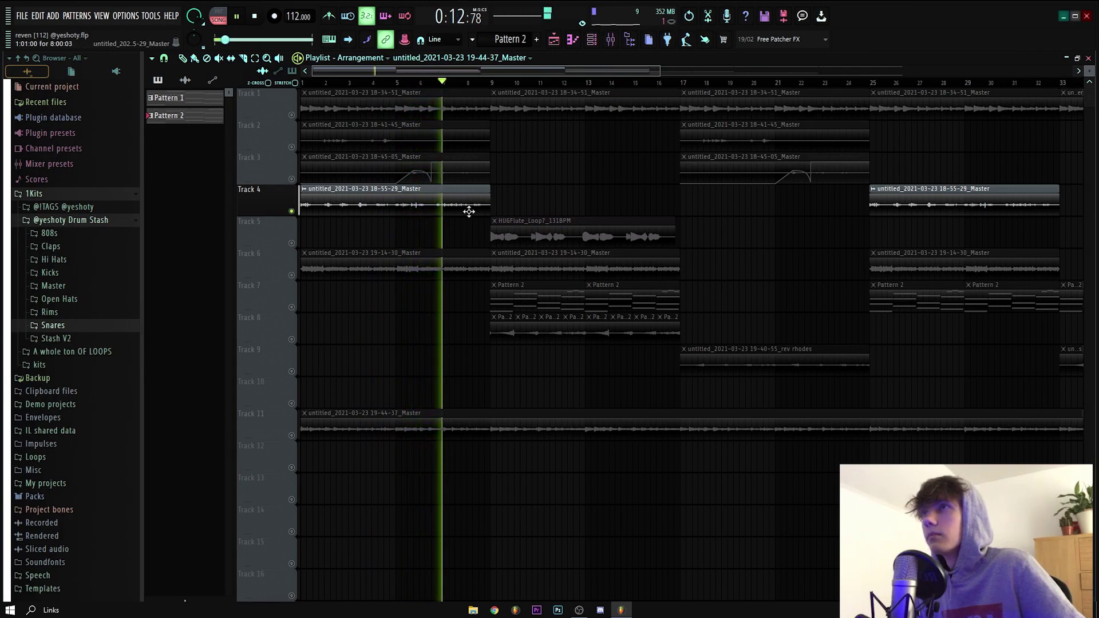
click(612, 43)
click(364, 263)
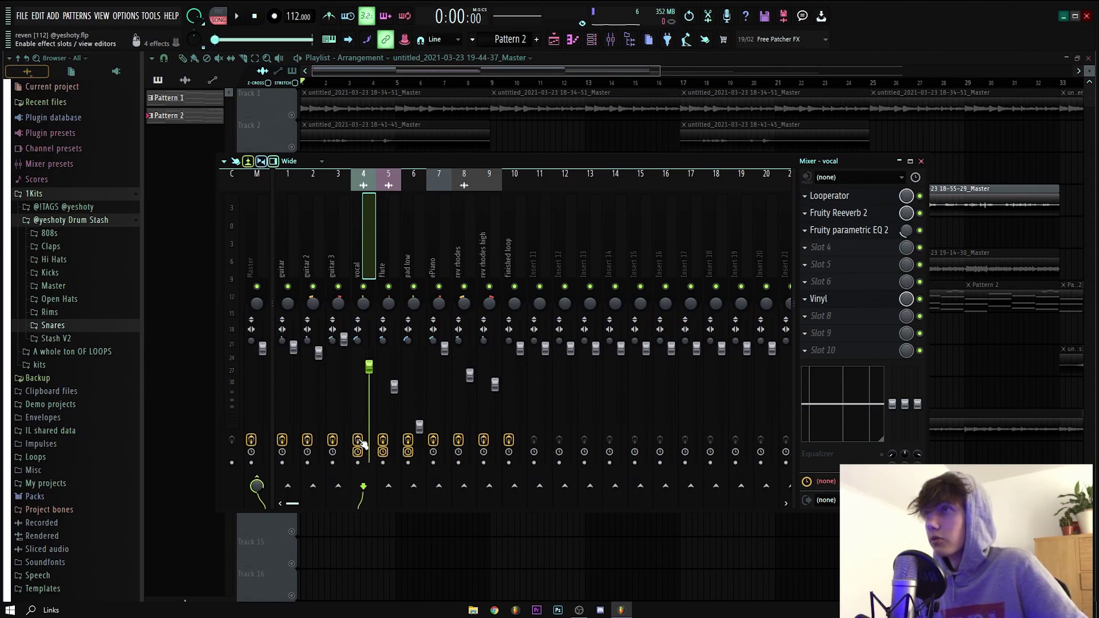
Listen to the vocal, then inspect its Looperator and Fruity Reeverb 2 effects.
key(space)
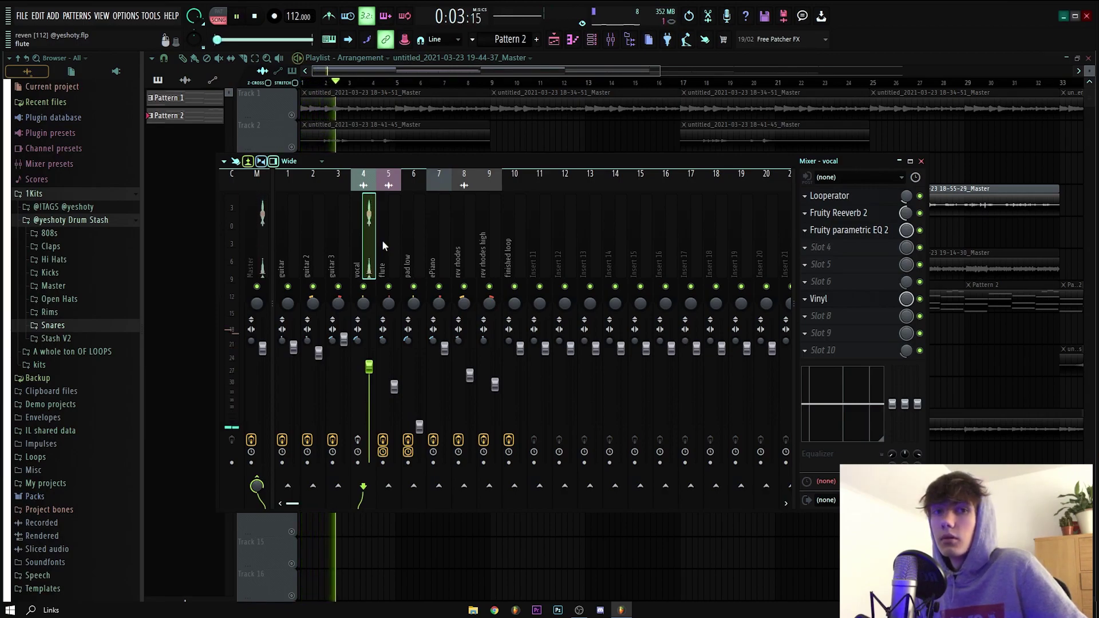
key(space)
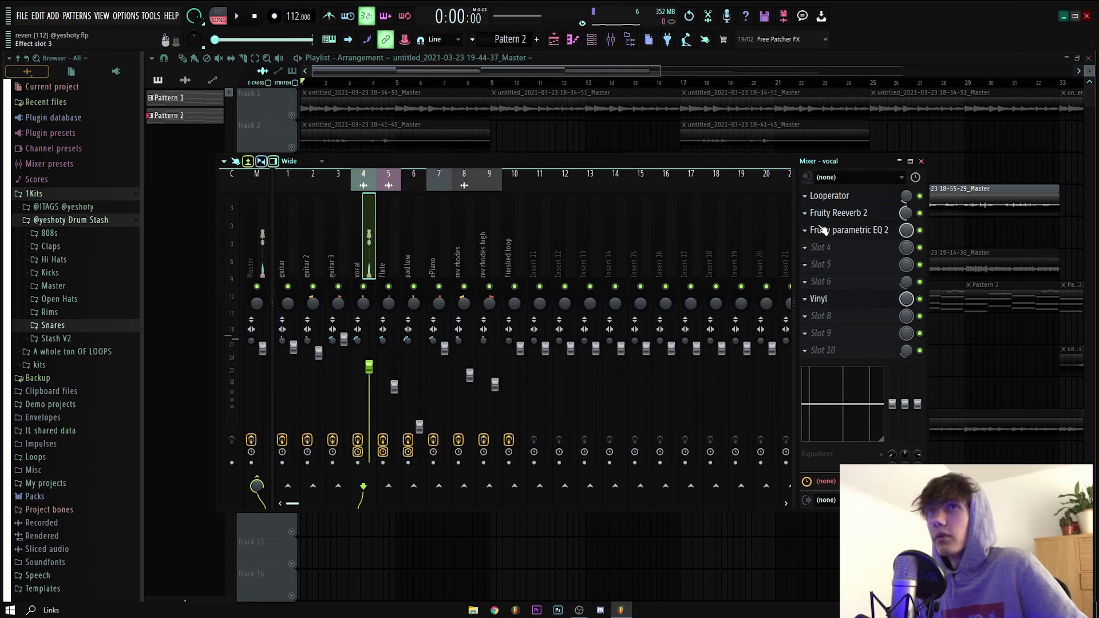
click(828, 197)
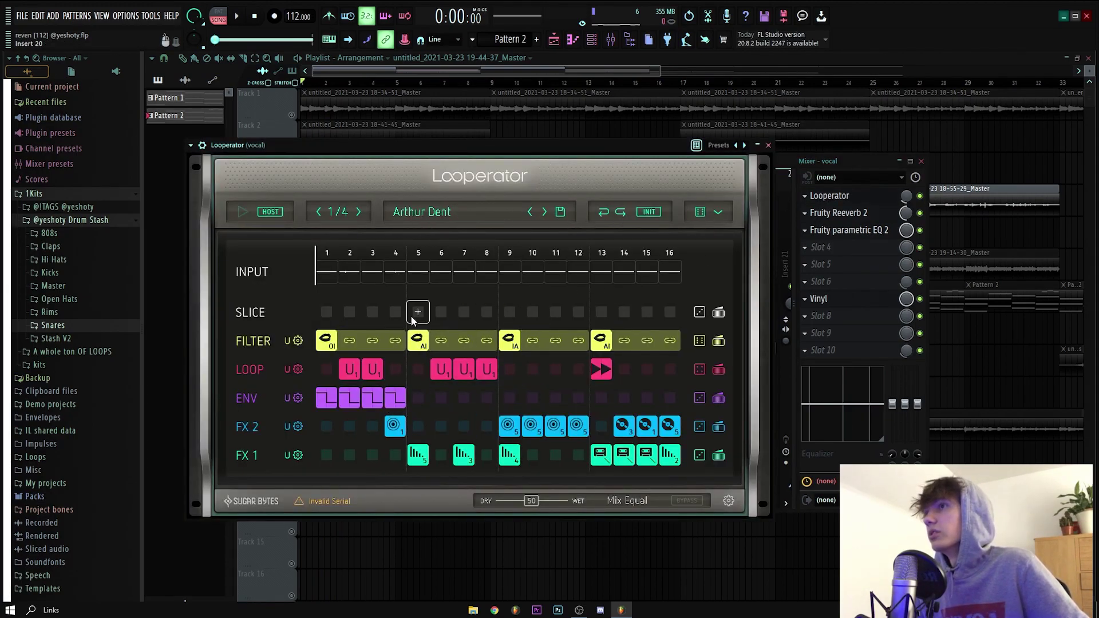
click(768, 146)
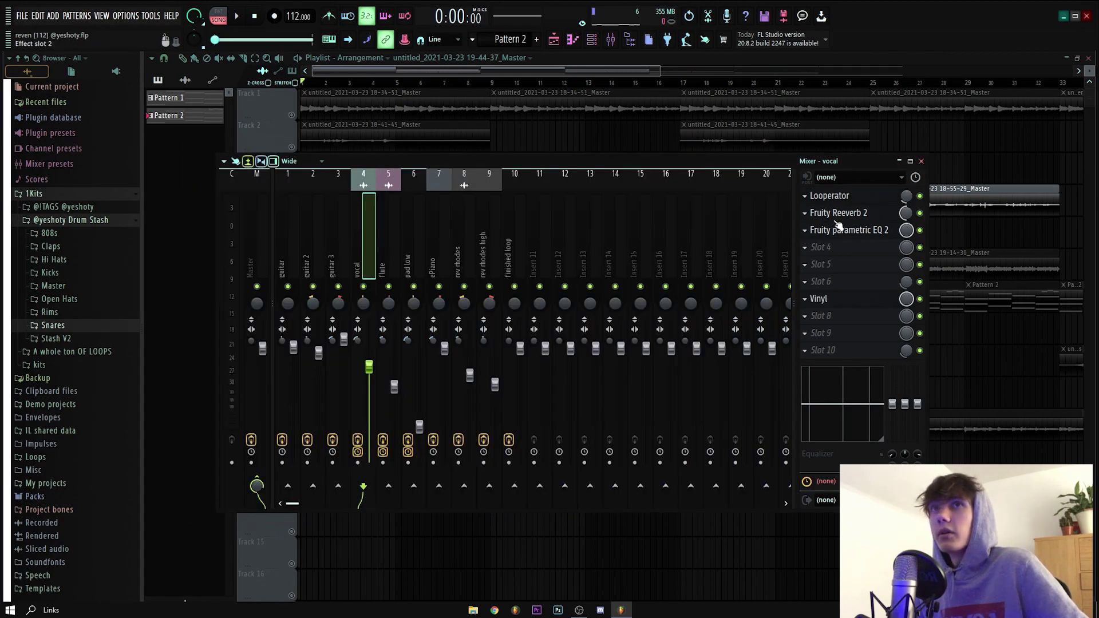
click(836, 213)
click(524, 186)
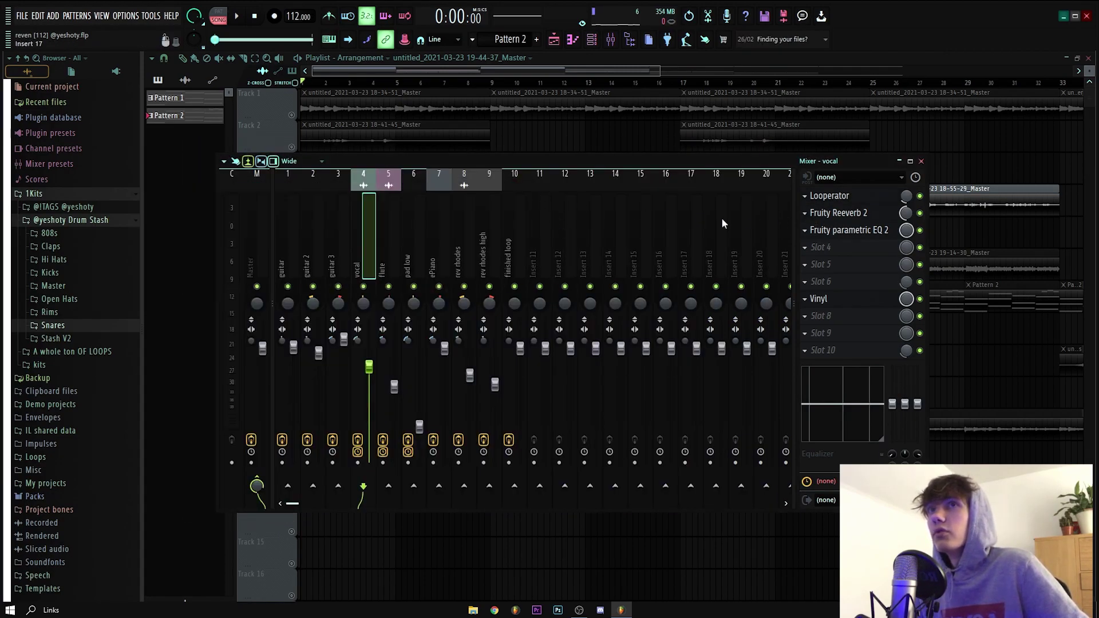
Inspect the vocal's parametric EQ 2 and Vinyl effects, then close the mixer.
click(825, 231)
click(568, 170)
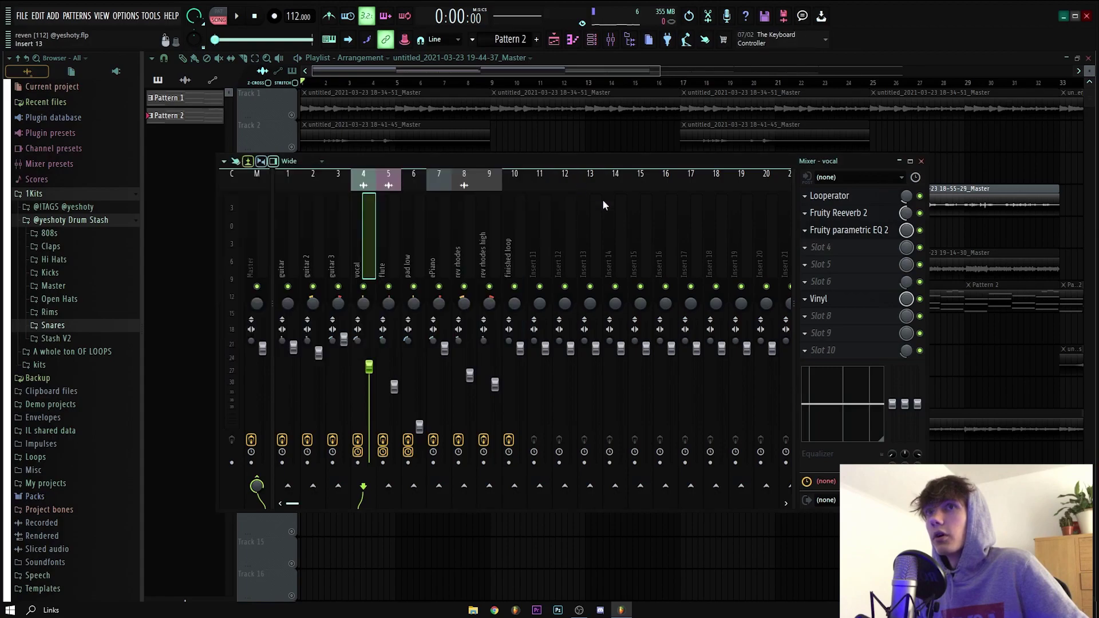
click(845, 298)
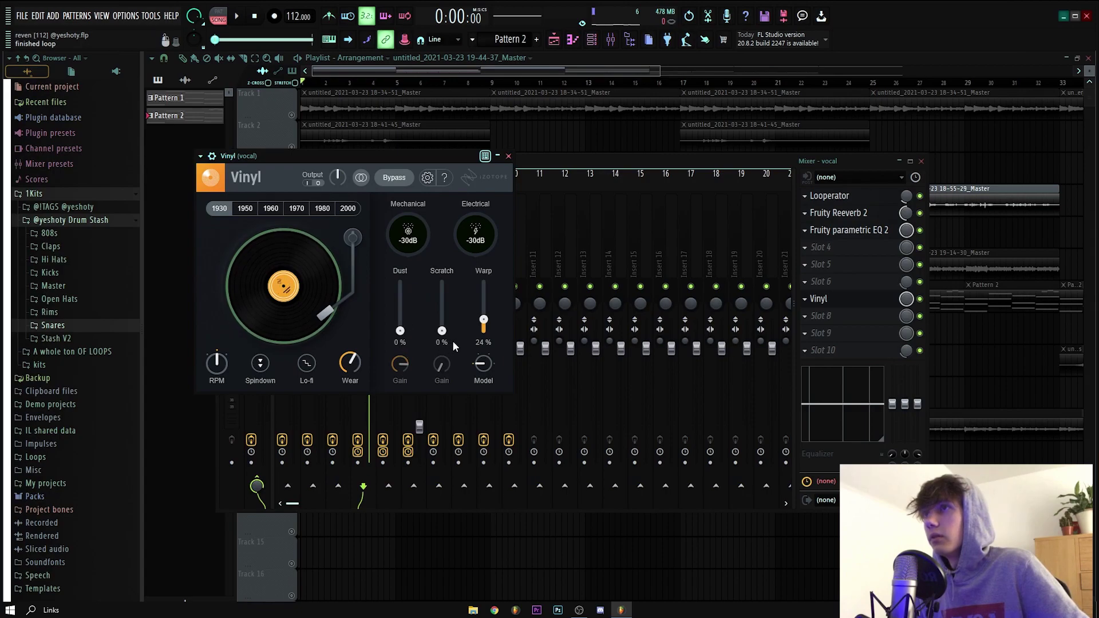
click(509, 156)
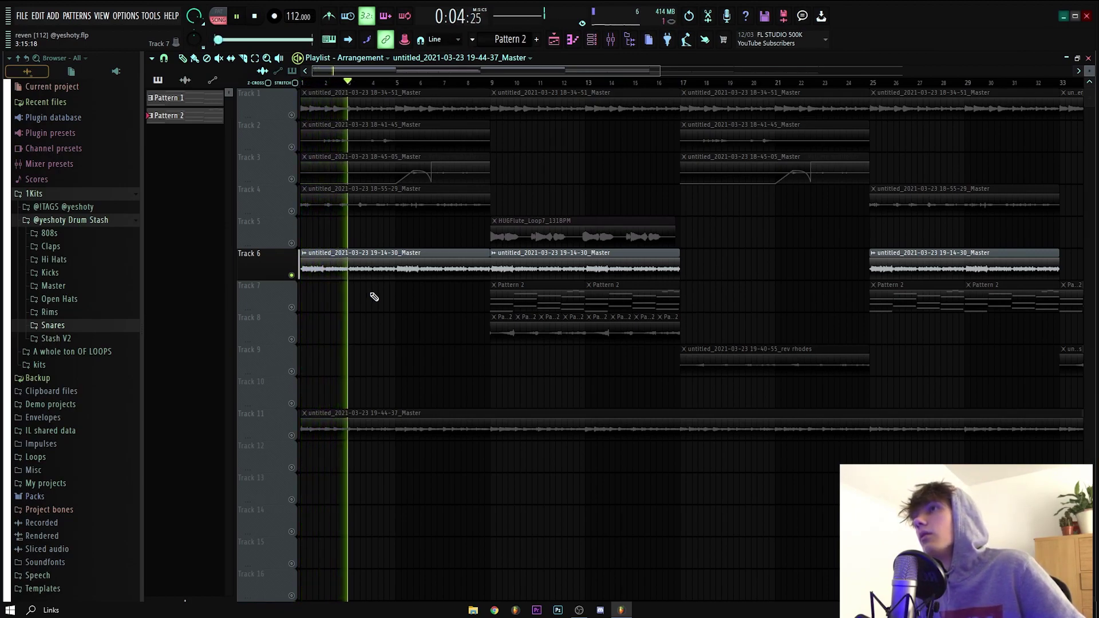
click(613, 41)
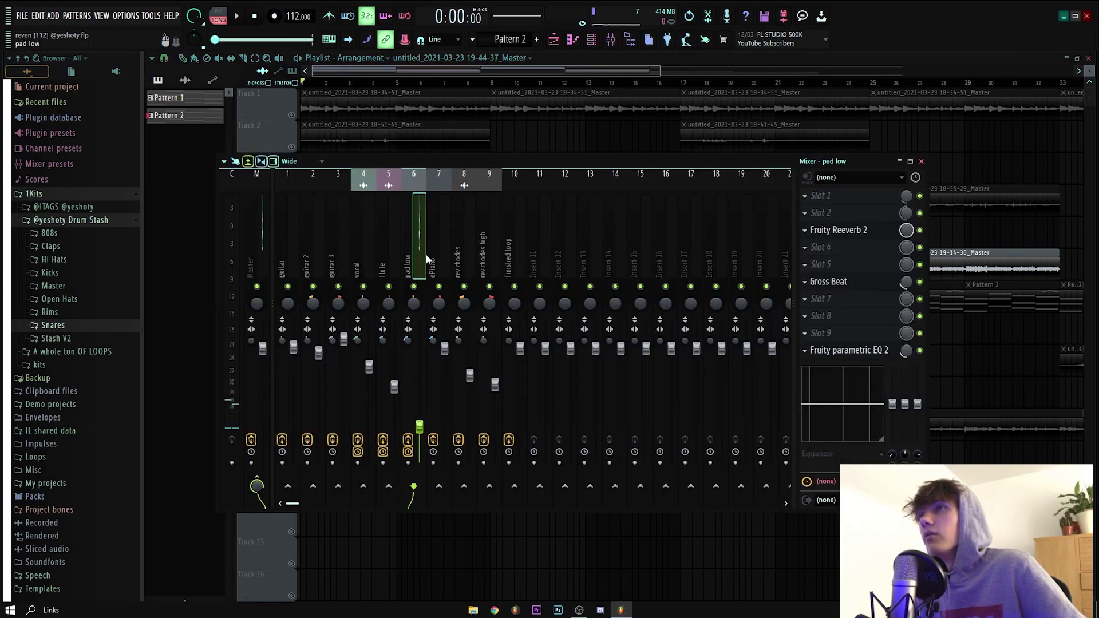
click(861, 230)
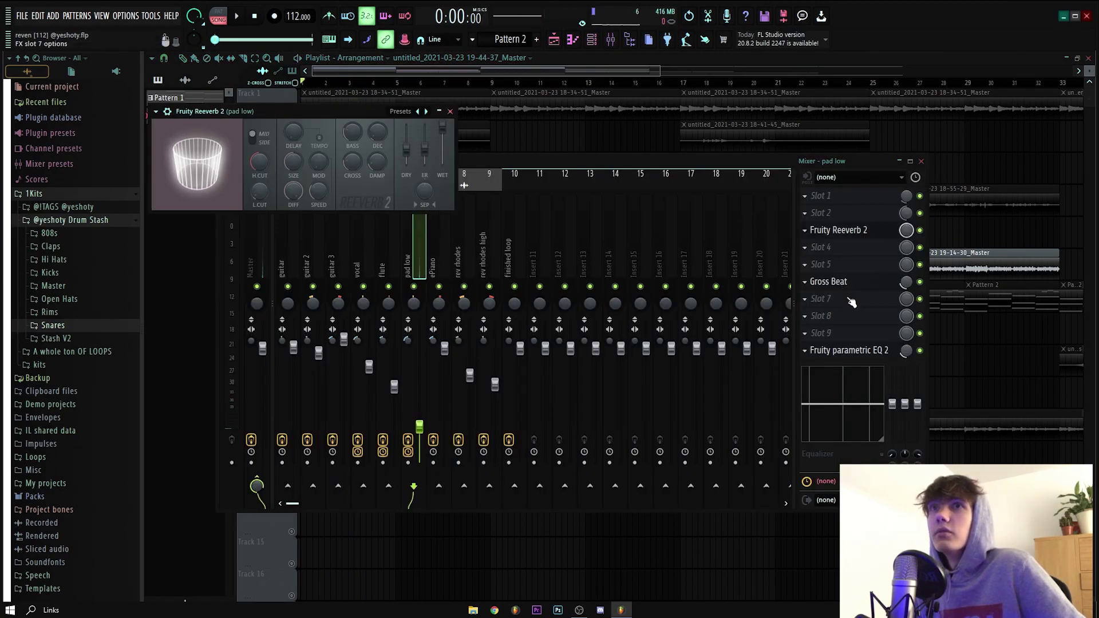
click(451, 111)
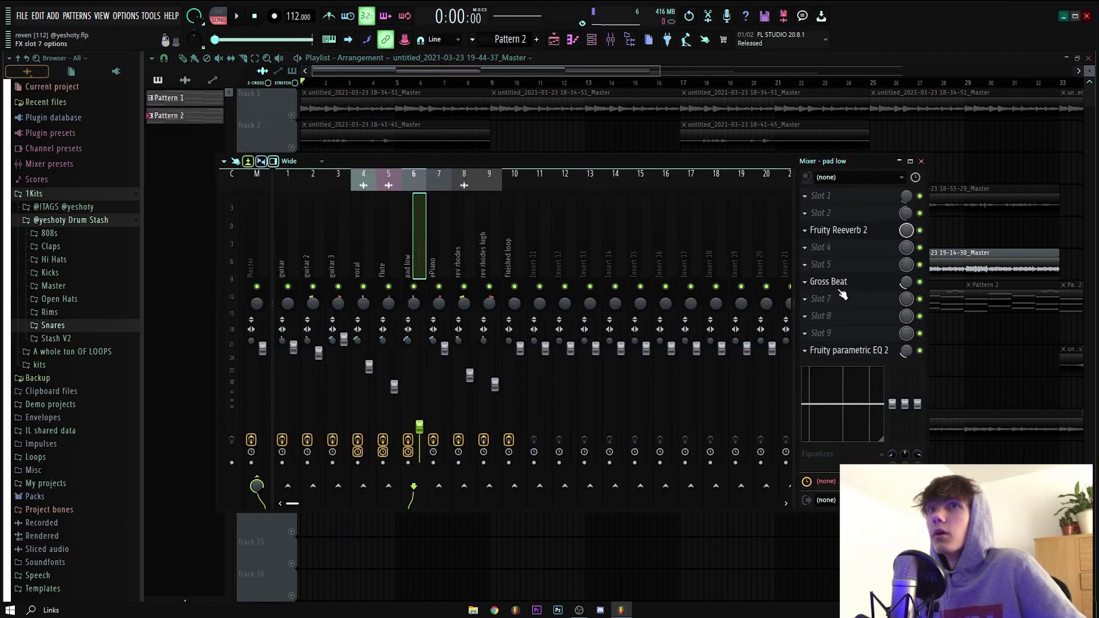
click(841, 283)
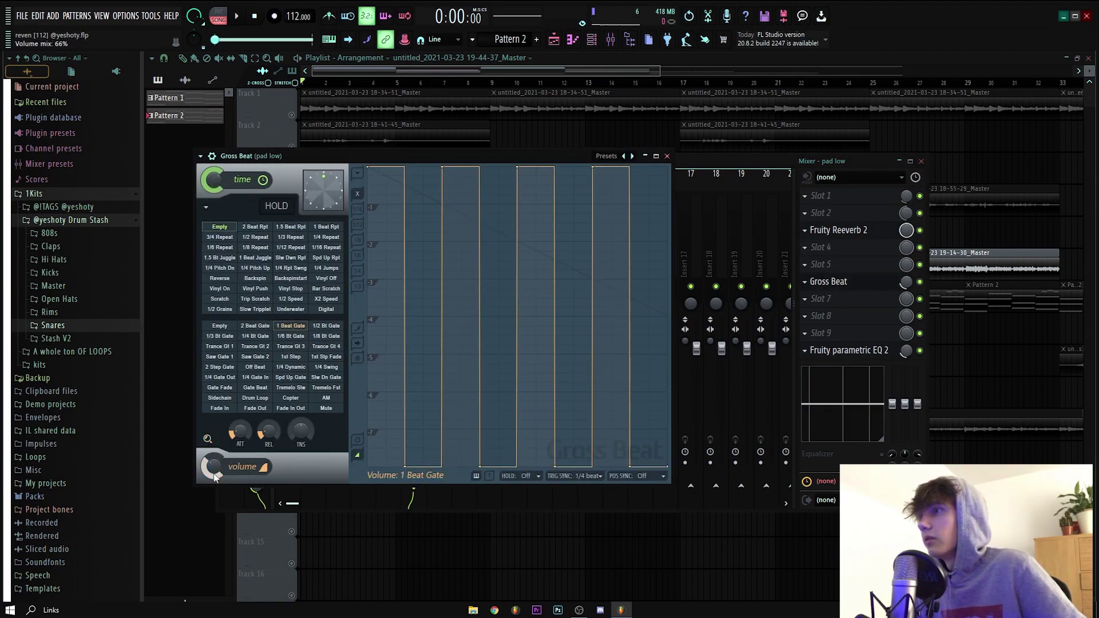
click(668, 156)
click(849, 354)
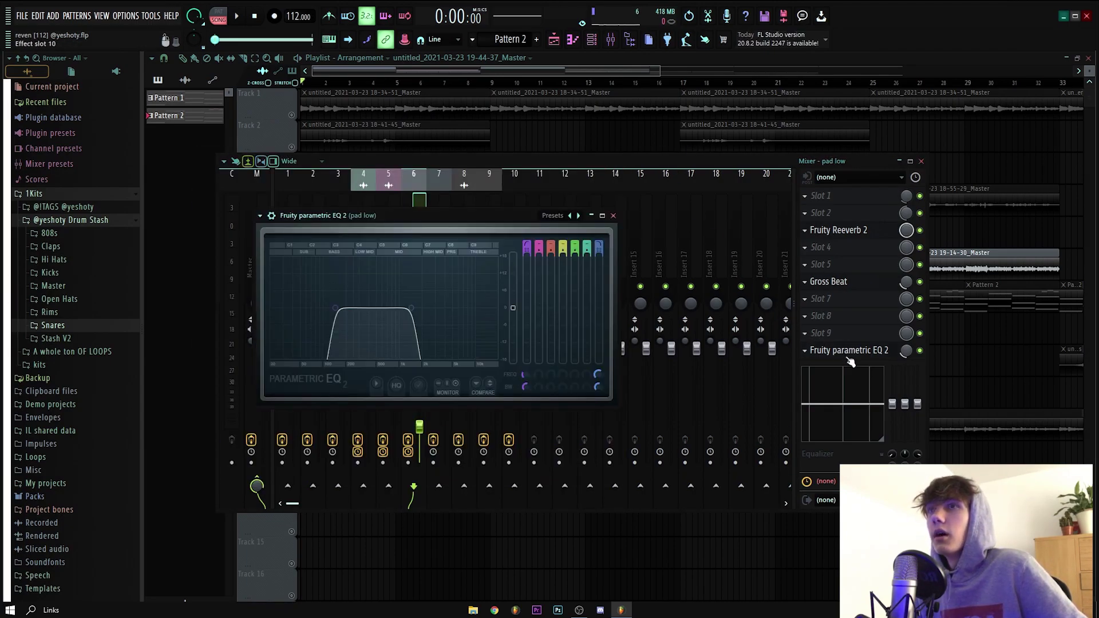
Return to the arrangement and unmute Track 1.
click(612, 215)
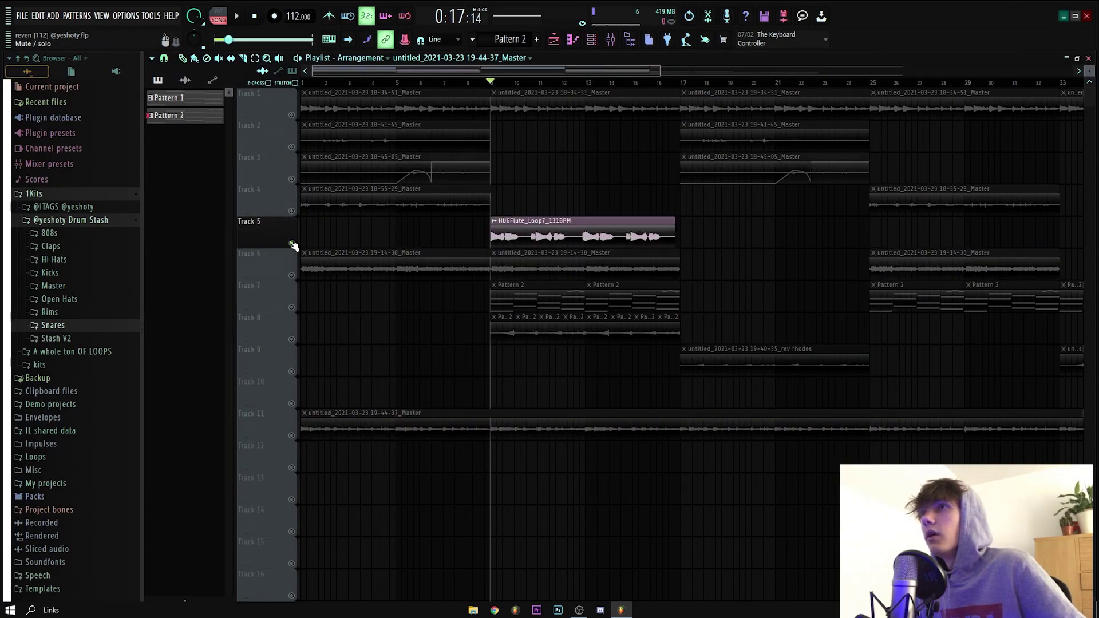
click(292, 115)
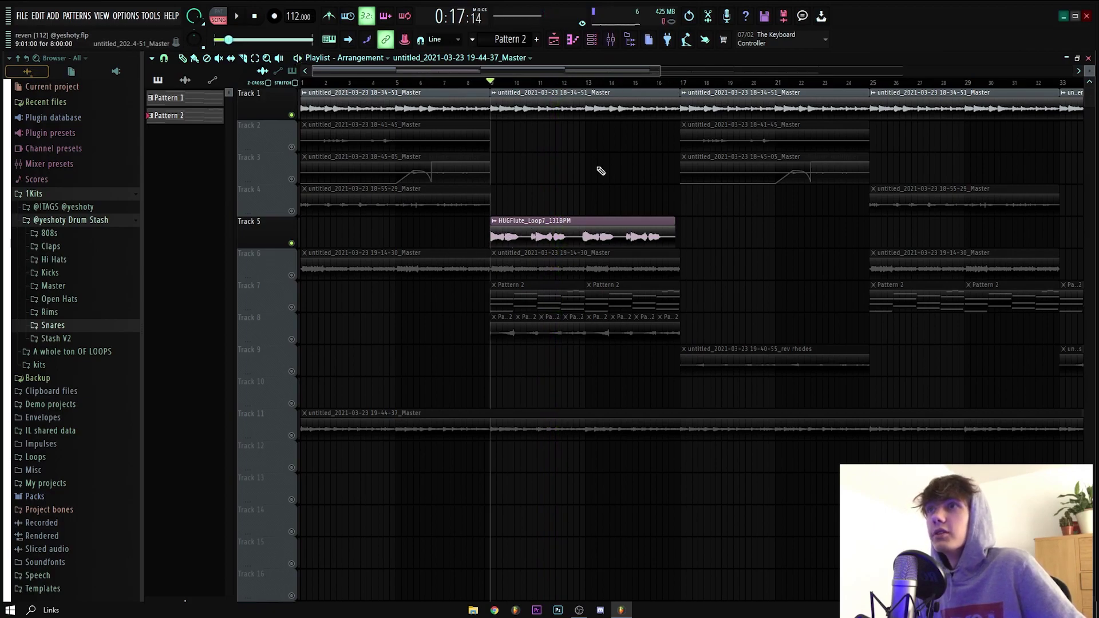
click(611, 41)
key(F9)
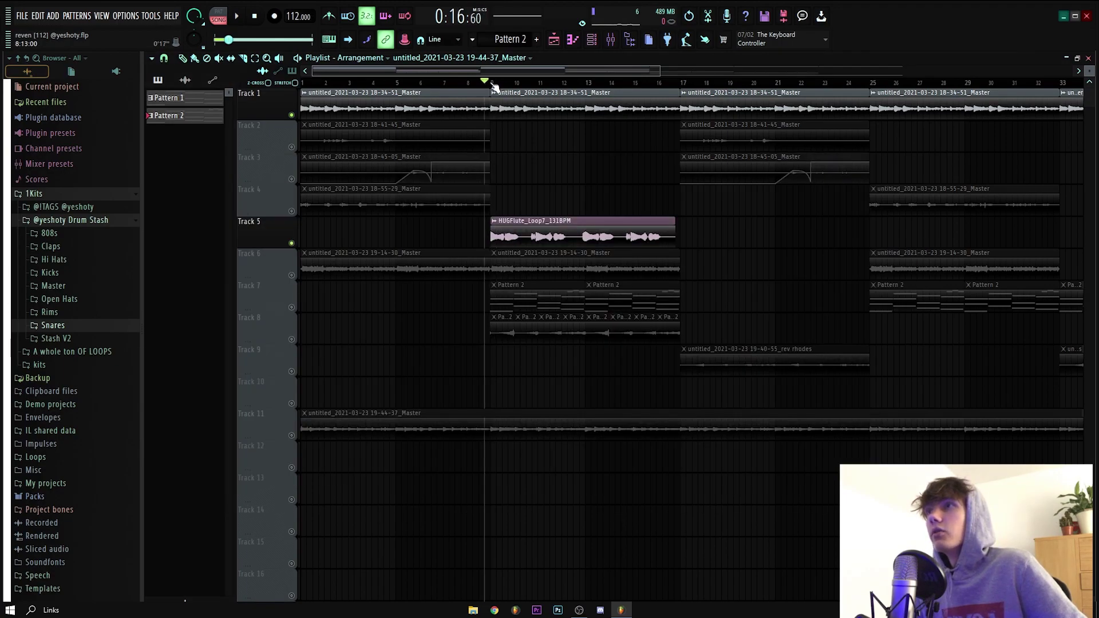
Unmute and solo Track 7 to hear its Pattern 2 clips alone.
click(291, 308)
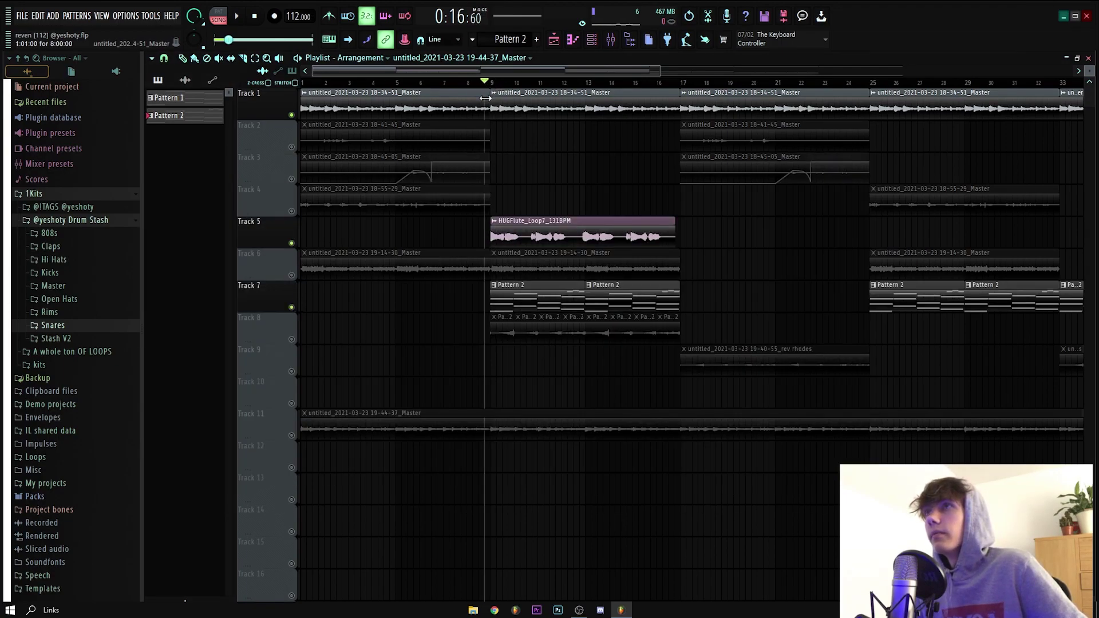
ctrl+click(292, 308)
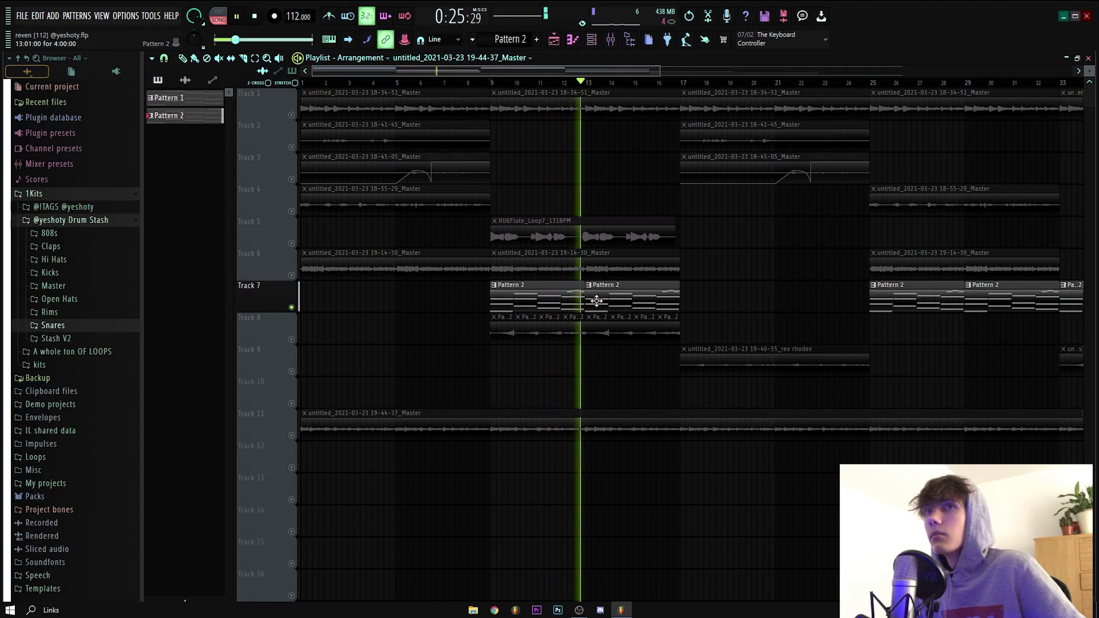
key(space)
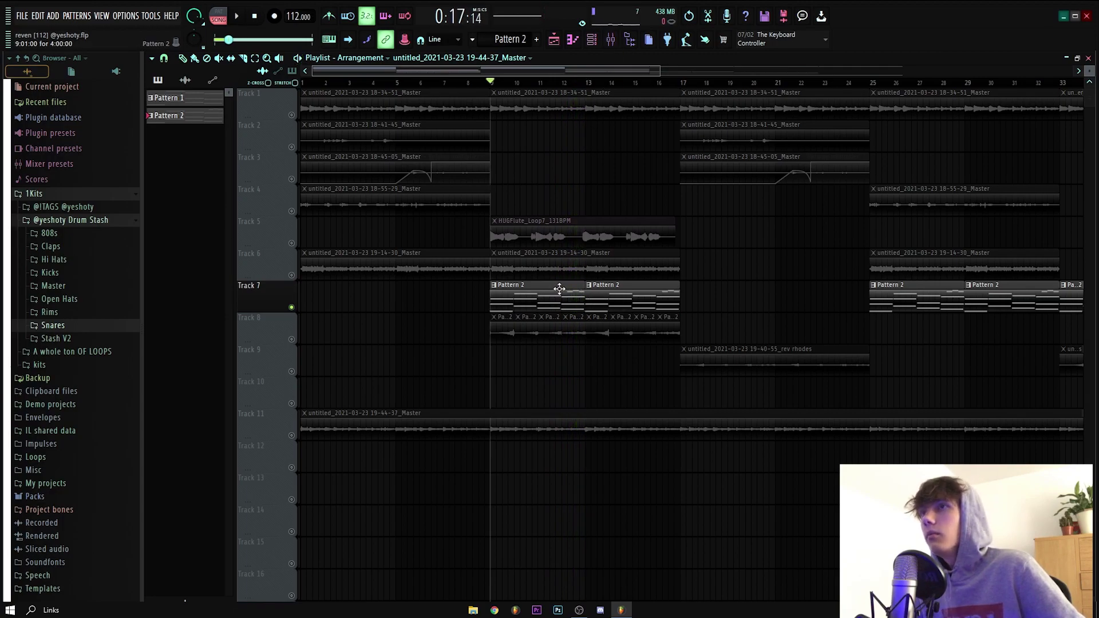
Glance at Pattern 2's notes in the piano roll, then close it and view the mixer.
double_click(560, 289)
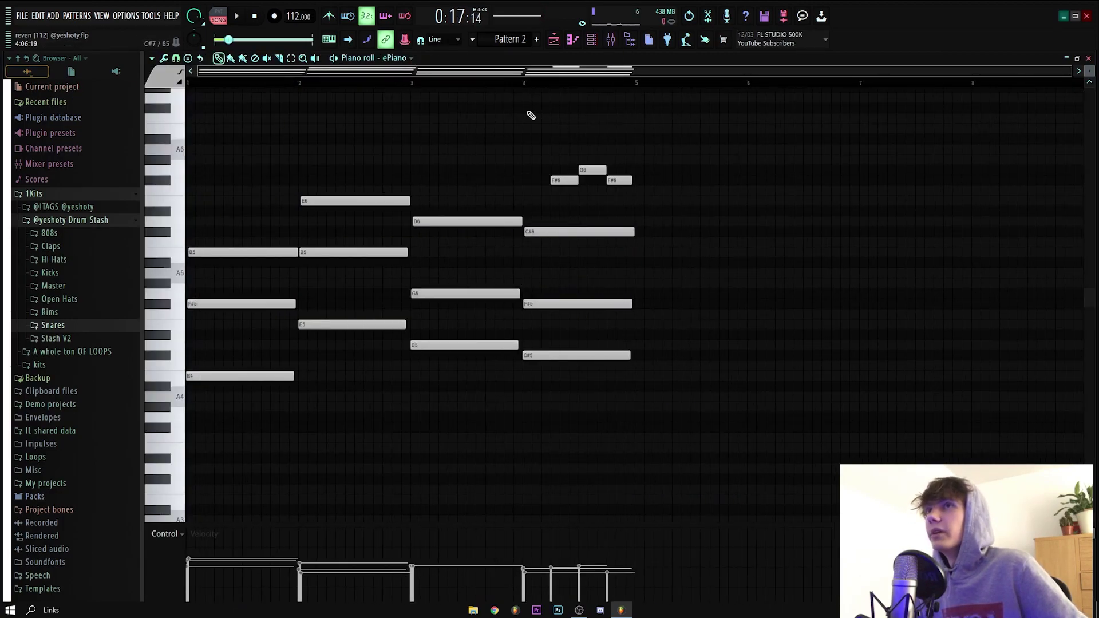
click(1089, 59)
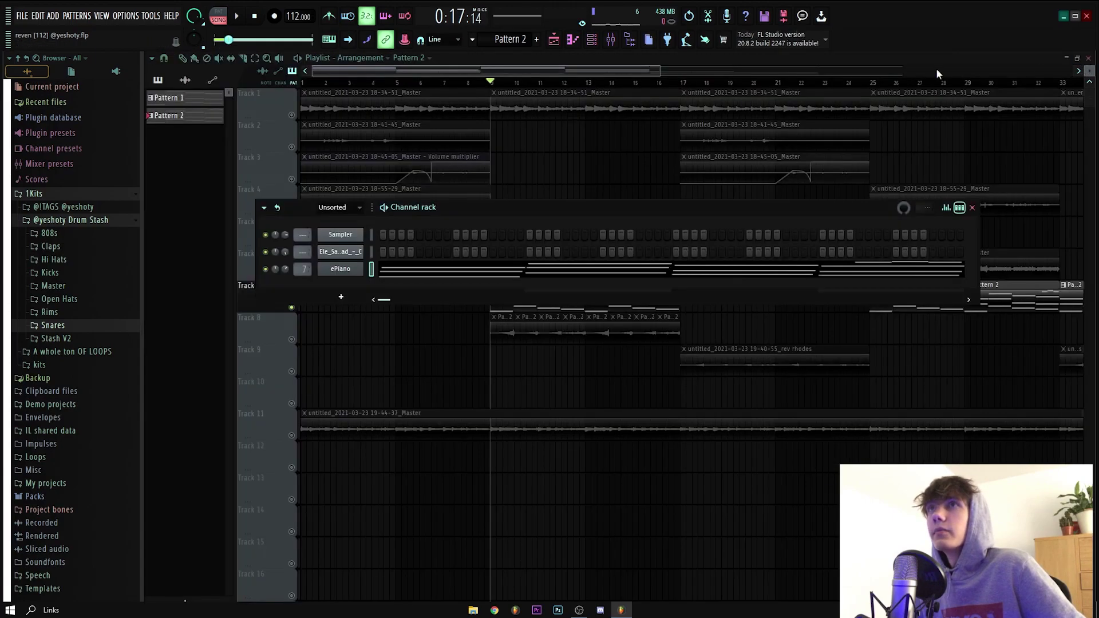
click(611, 44)
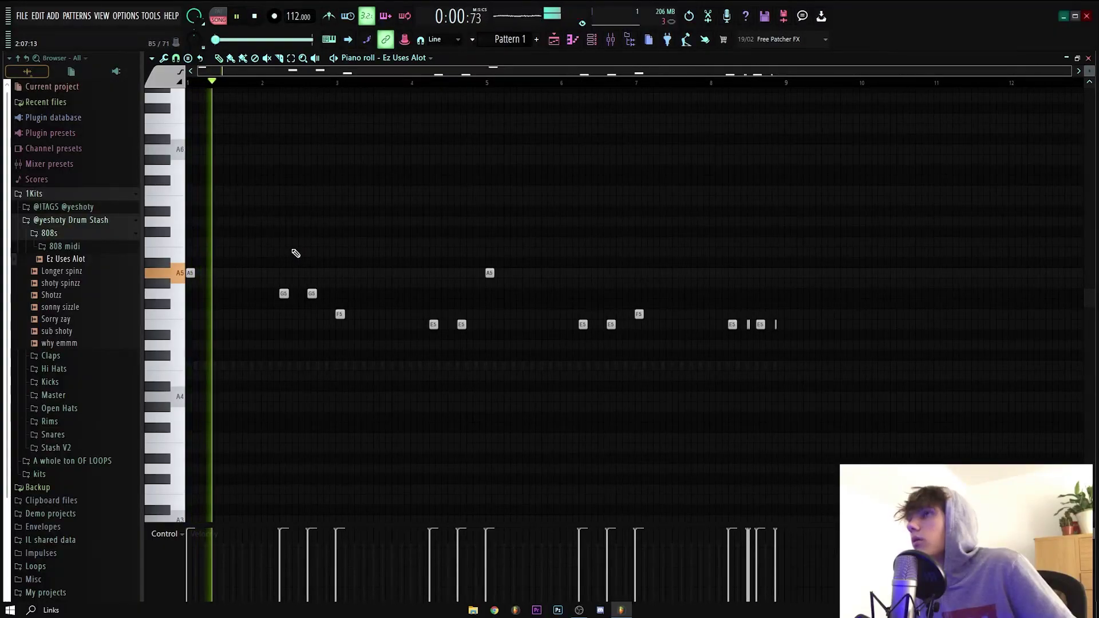
Transpose two selected E5 808 notes up to F#5, then stop playback.
mouse_move(615, 331)
mouse_down()
mouse_move(578, 318)
mouse_move(581, 301)
mouse_up()
ctrl+scroll(238, 298, up, 3)
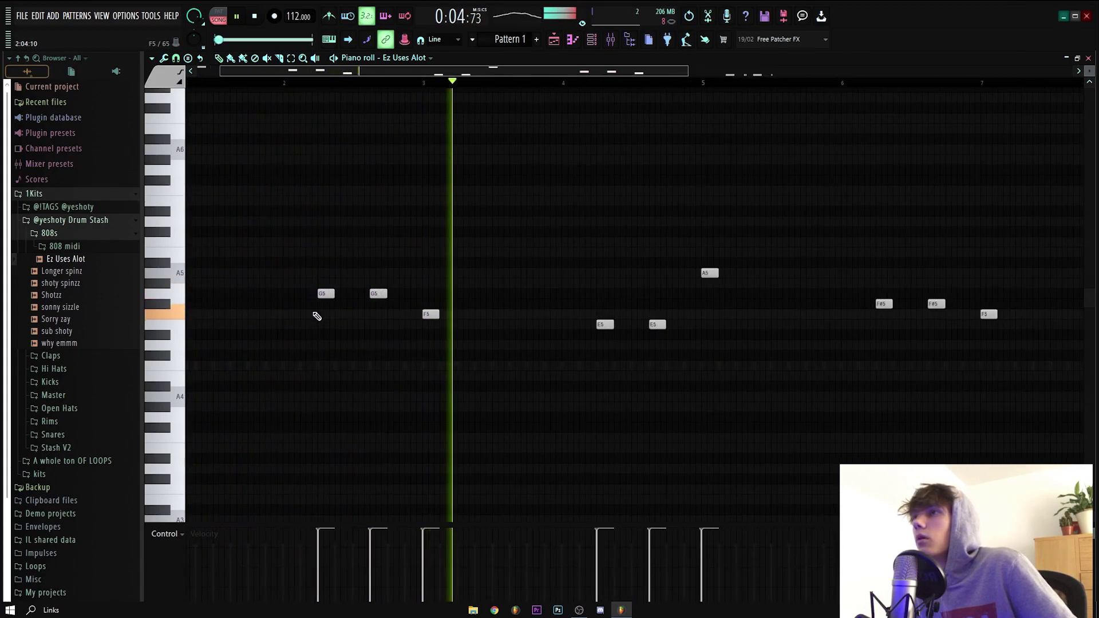
ctrl+scroll(317, 317, down, 2)
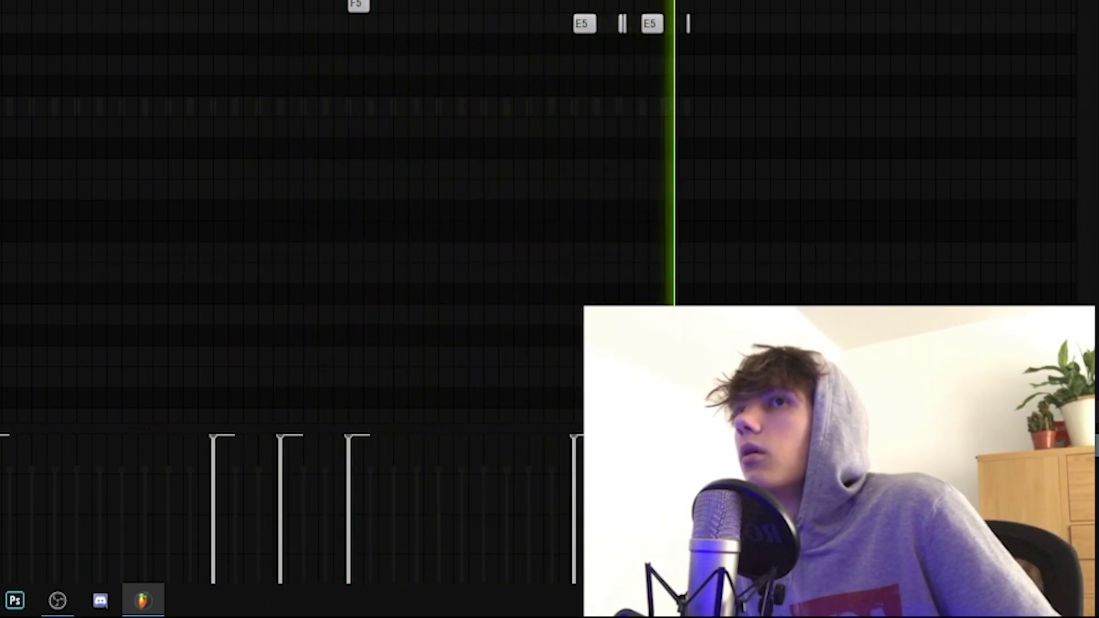
key(space)
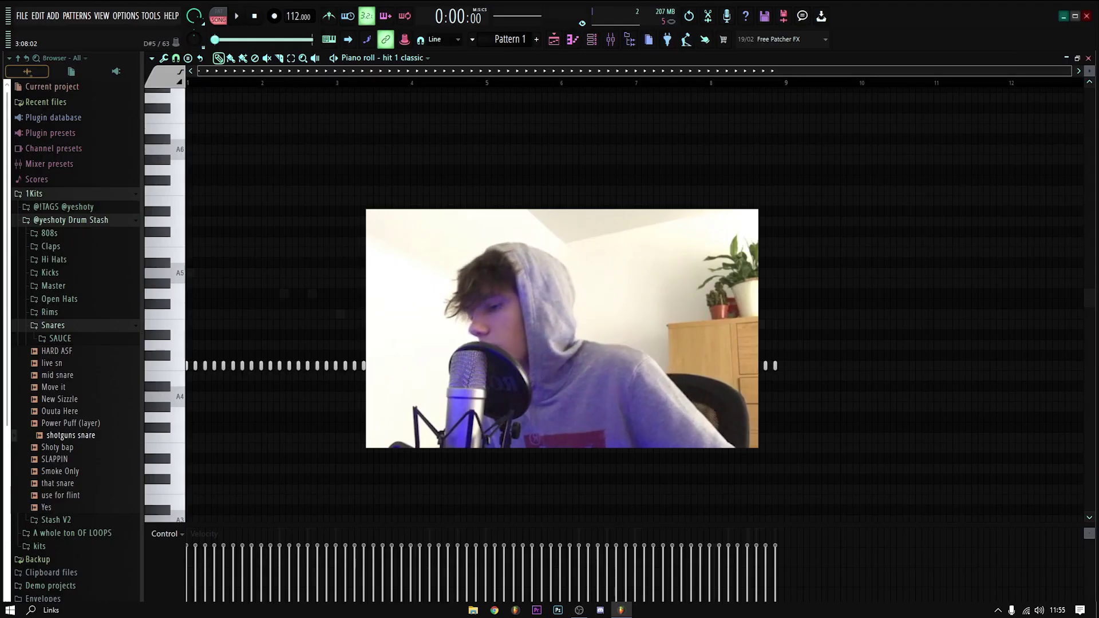
key(ctrl+a)
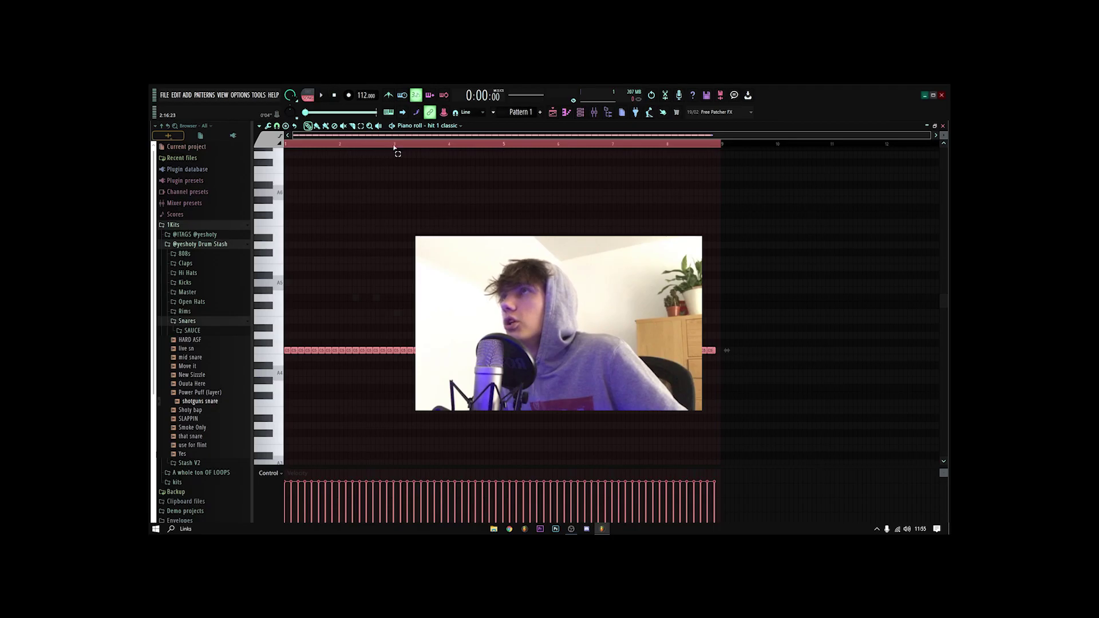
drag(394, 148, 797, 150)
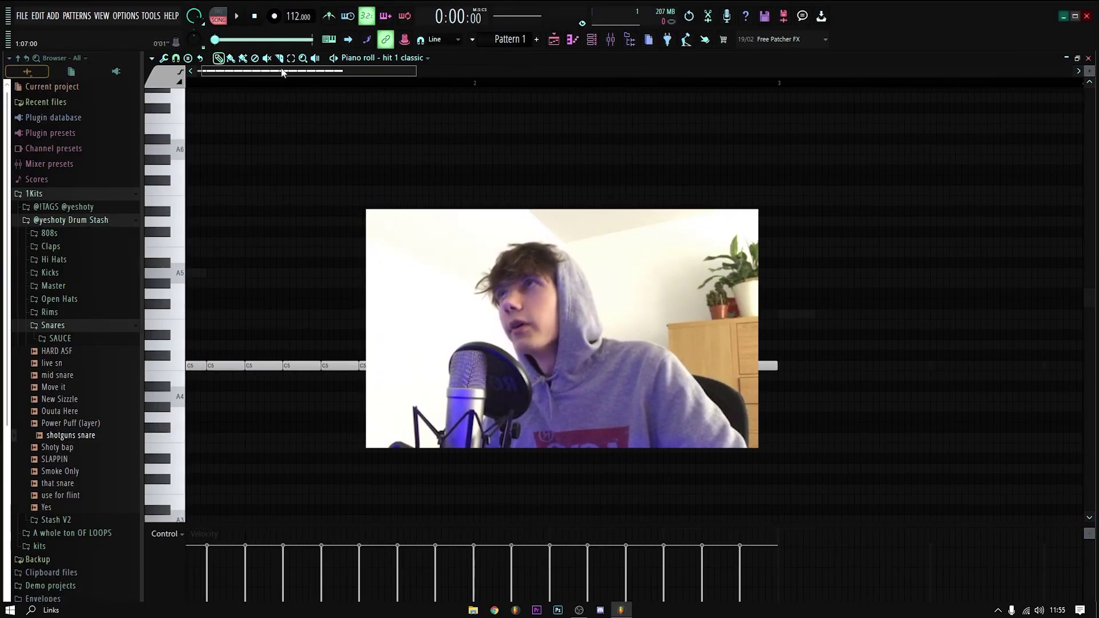
scroll(258, 89, up, 2)
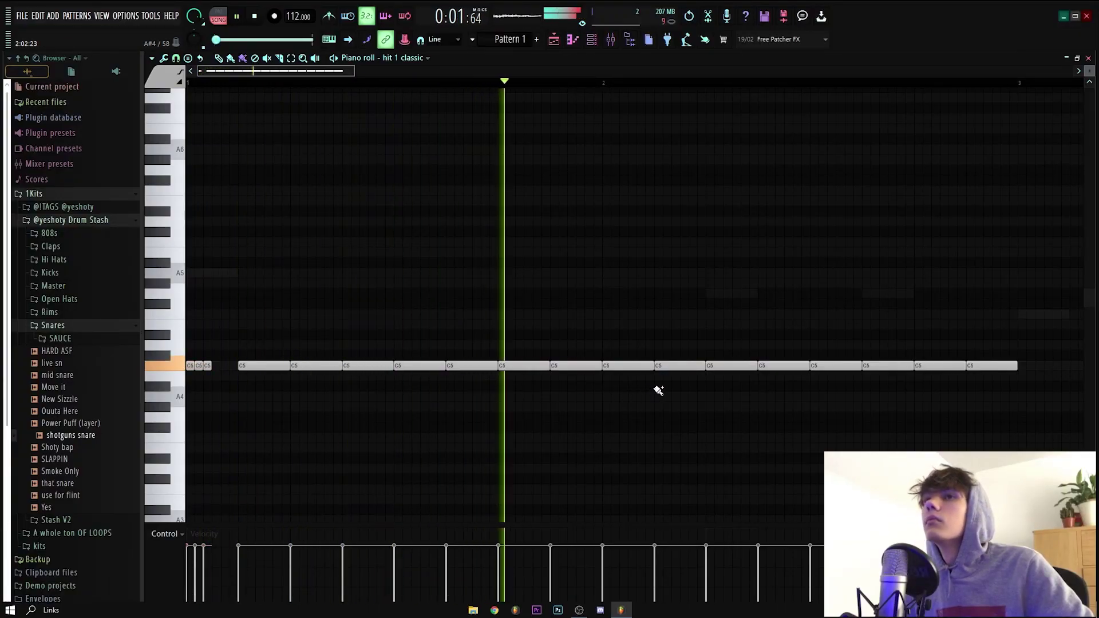
Draw a short A4 hi-hat run and replace the long C5 notes with short C5 hits.
click(657, 387)
drag(710, 397, 755, 397)
right_click(751, 396)
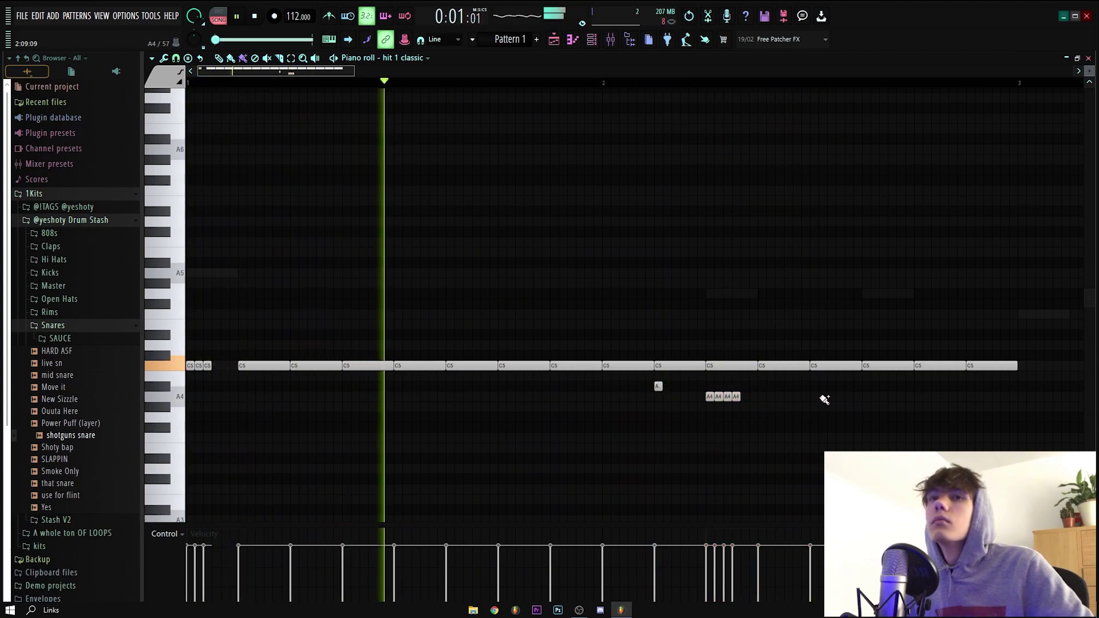
right_click(868, 366)
click(864, 366)
click(892, 366)
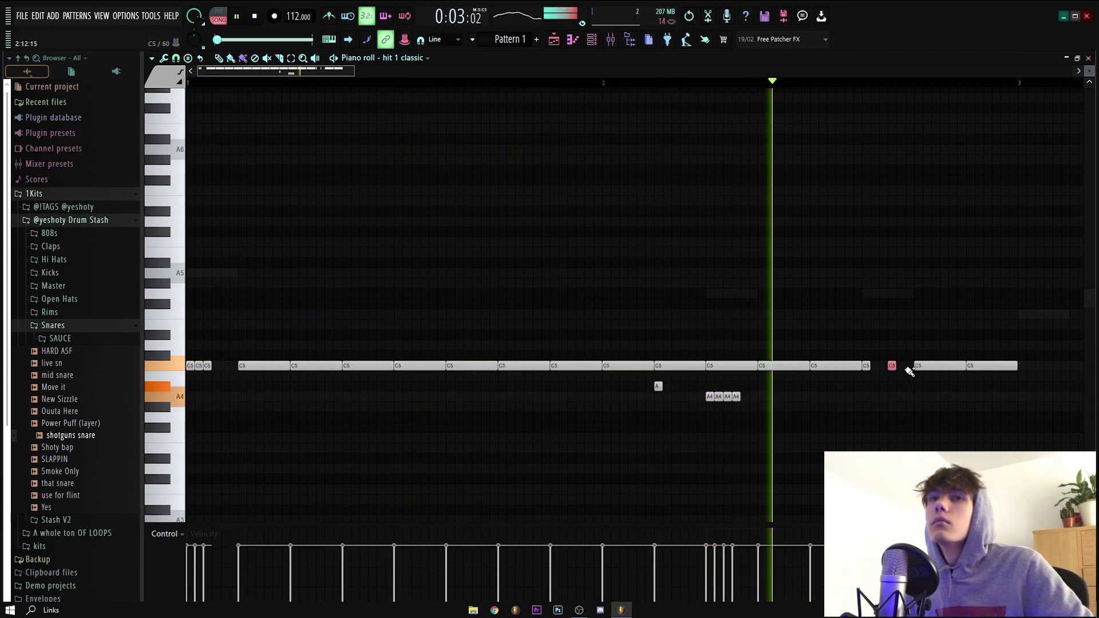
right_click(916, 366)
click(918, 366)
click(943, 366)
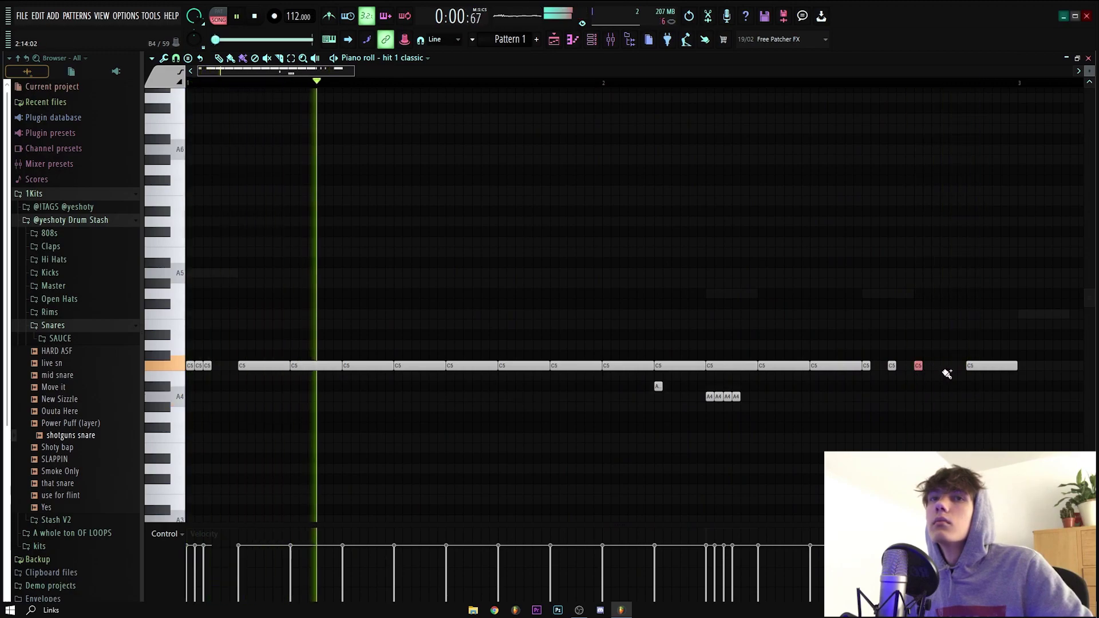
right_click(976, 368)
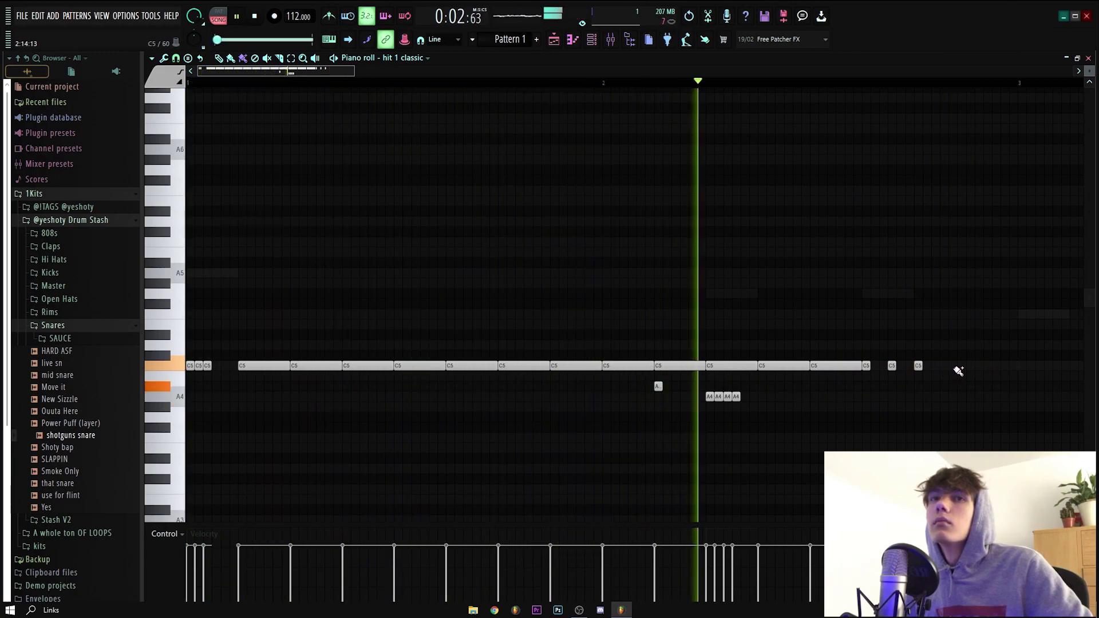
click(952, 367)
click(987, 366)
Replay the hi-hats, remove trailing C5 notes and add a three-note A4 roll.
key(space)
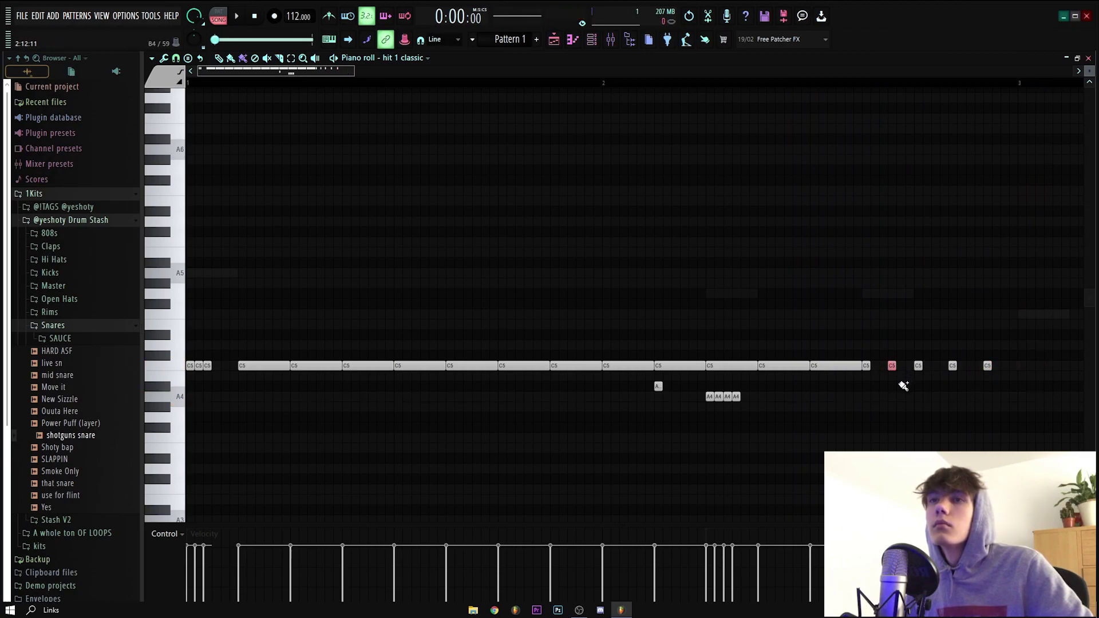
key(space)
scroll(595, 130, down, 3)
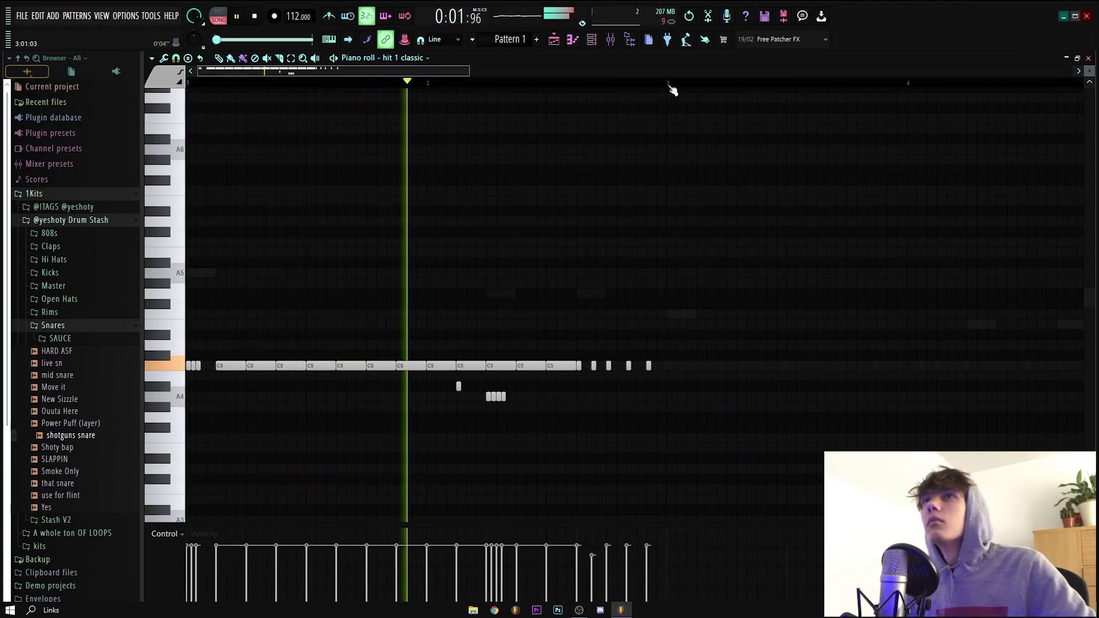
drag(668, 84, 716, 90)
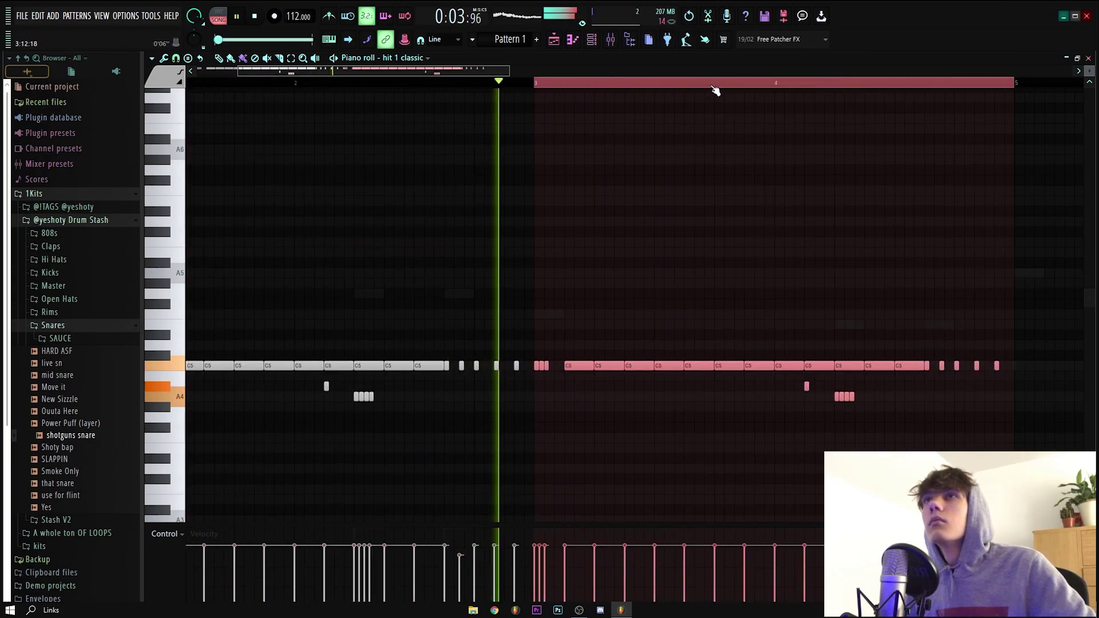
scroll(695, 307, up, 3)
right_click(732, 366)
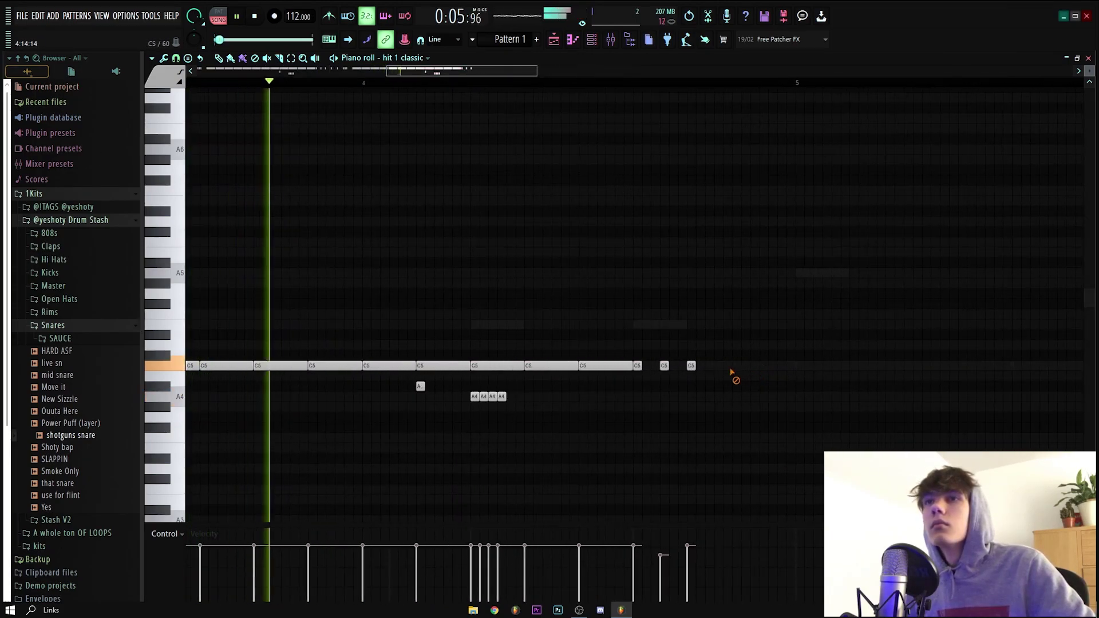
drag(745, 396, 766, 398)
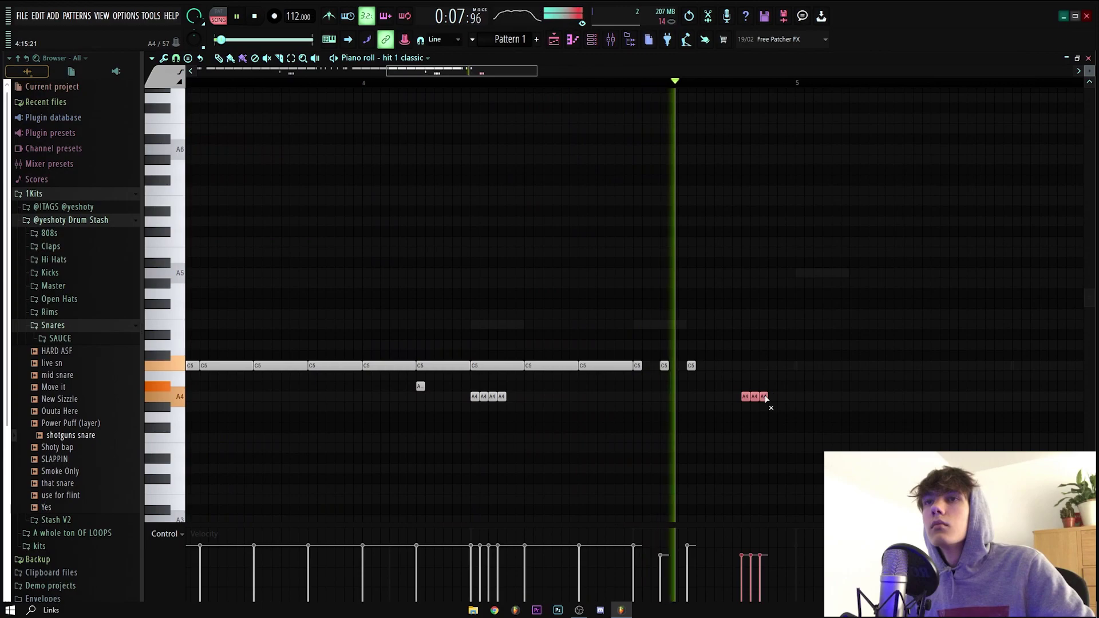
scroll(766, 398, down, 5)
key(space)
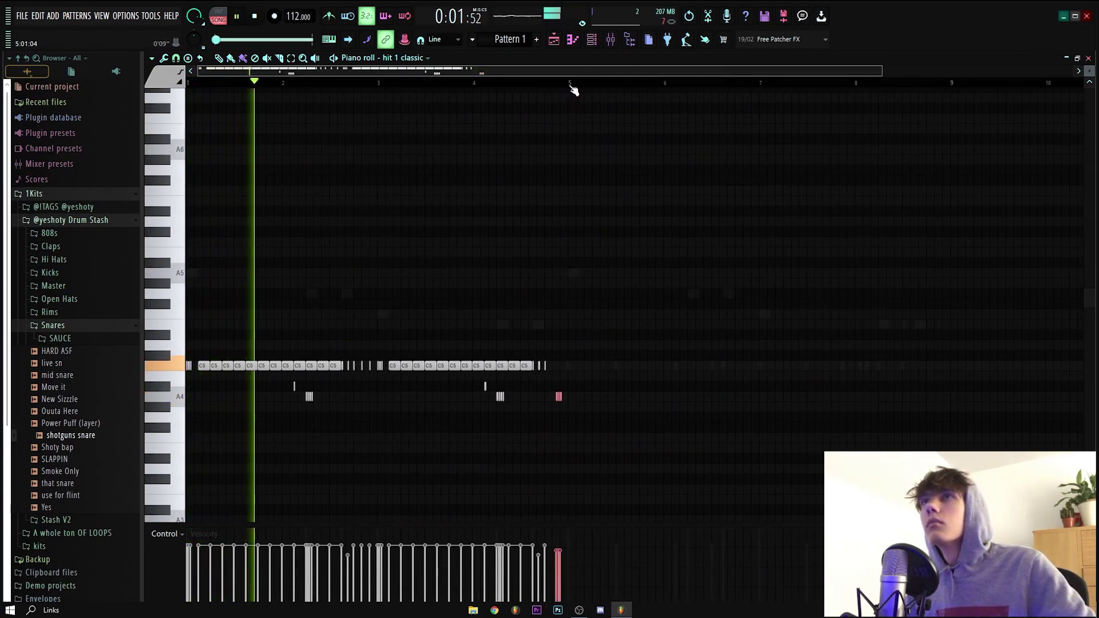
Duplicate the first bars with Ctrl+B, randomize all note velocities, and close the piano roll.
drag(570, 85, 242, 85)
key(ctrl+b)
key(ctrl+a)
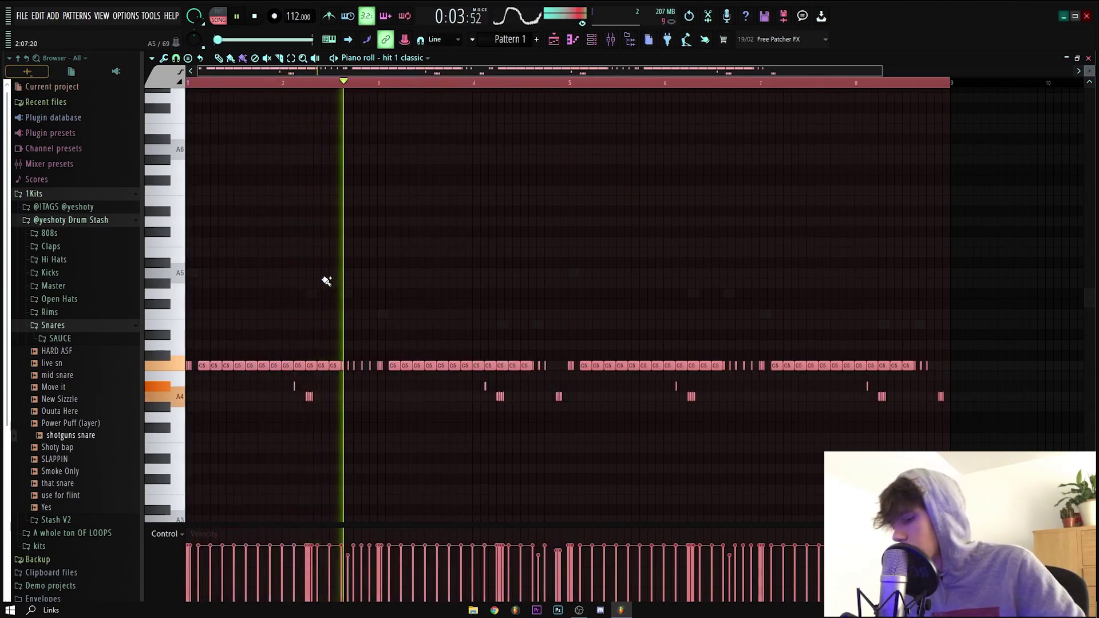
key(alt+r)
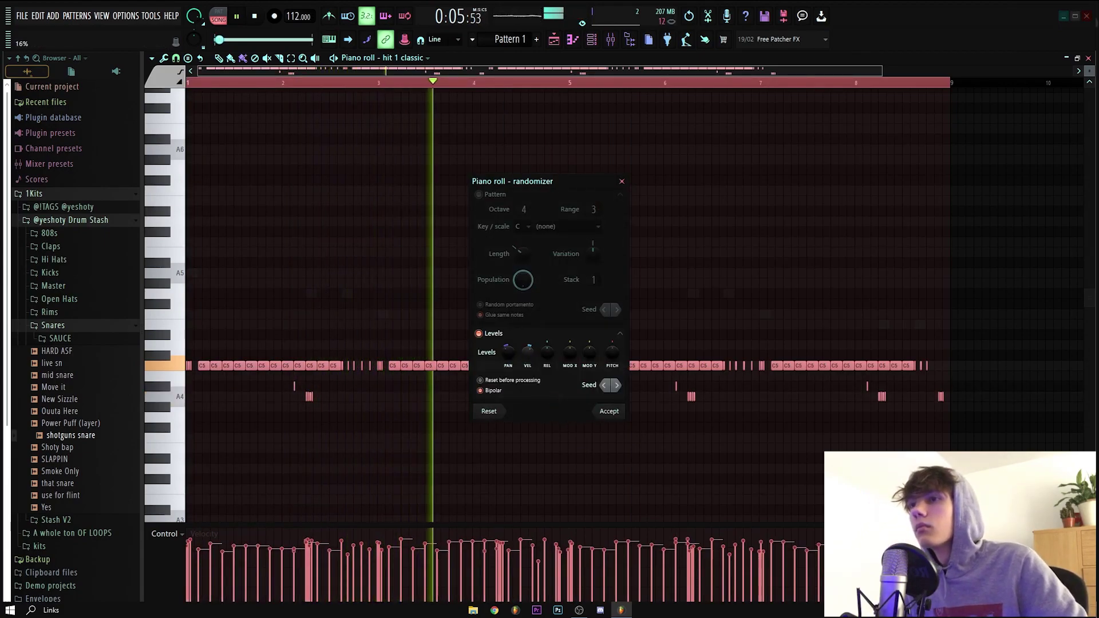
click(609, 412)
key(F7)
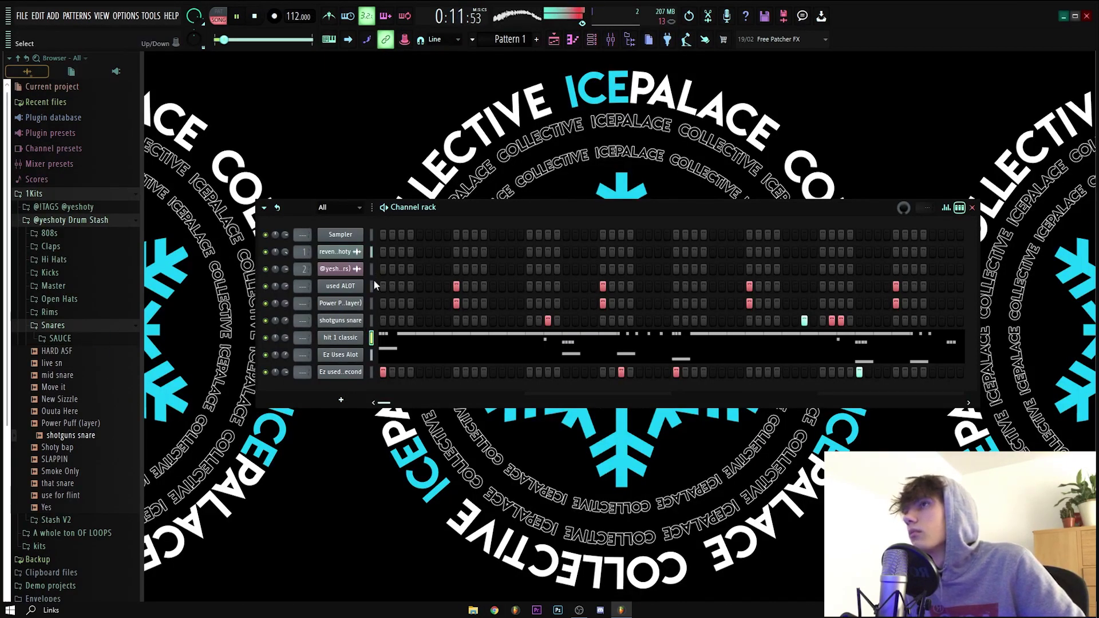
Select the drum channels from 'used ALOT' downward in the channel rack and stop playback.
drag(373, 289, 366, 420)
key(space)
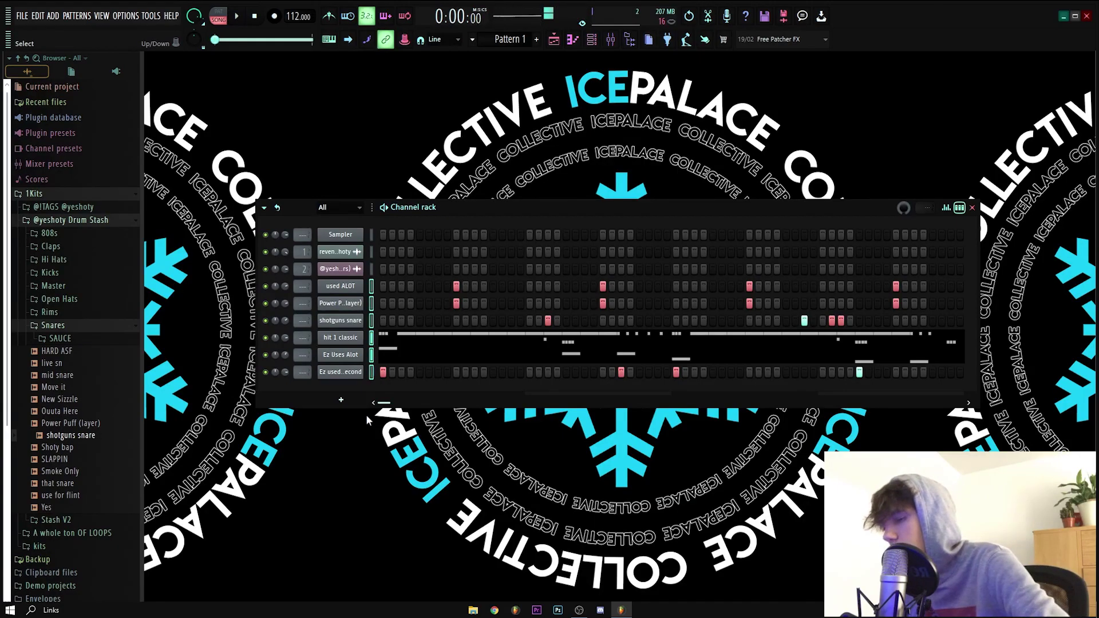